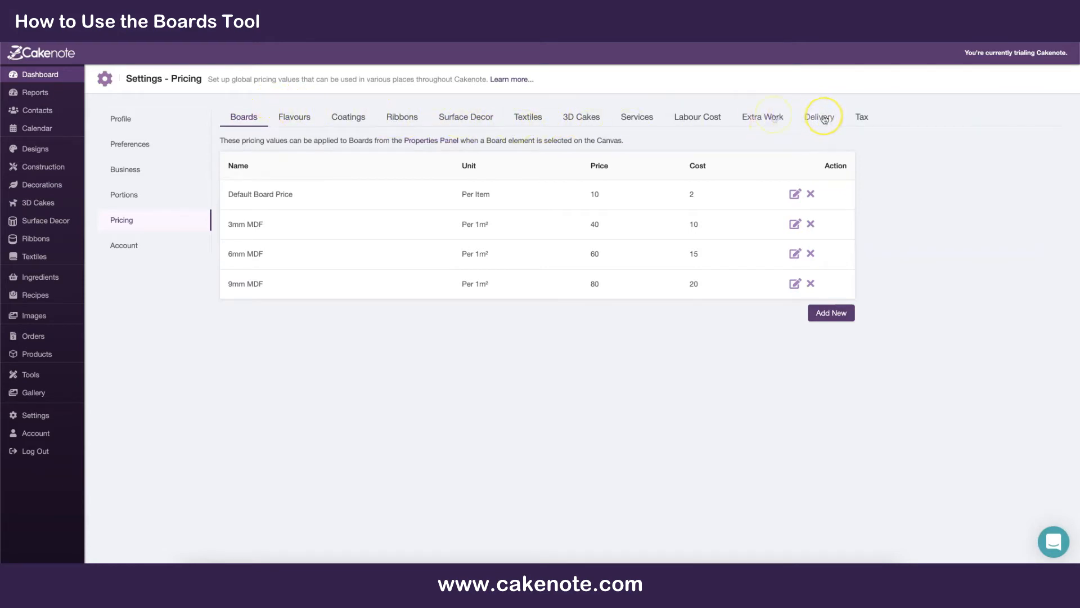
# Step: Start a new board pricing item and name it "Board Price"
pyautogui.click(244, 120)
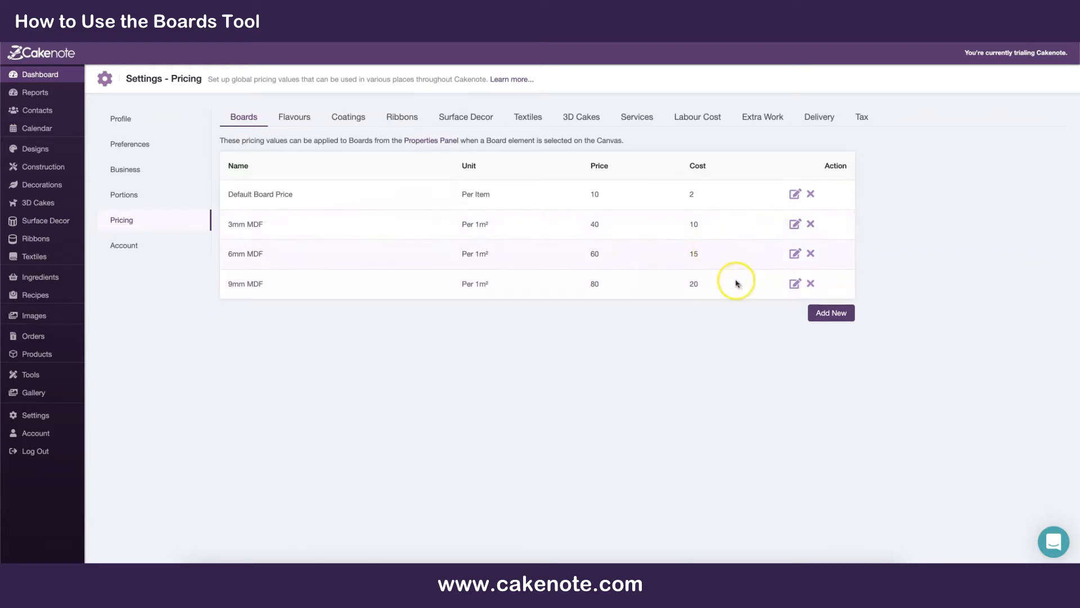
pyautogui.click(832, 314)
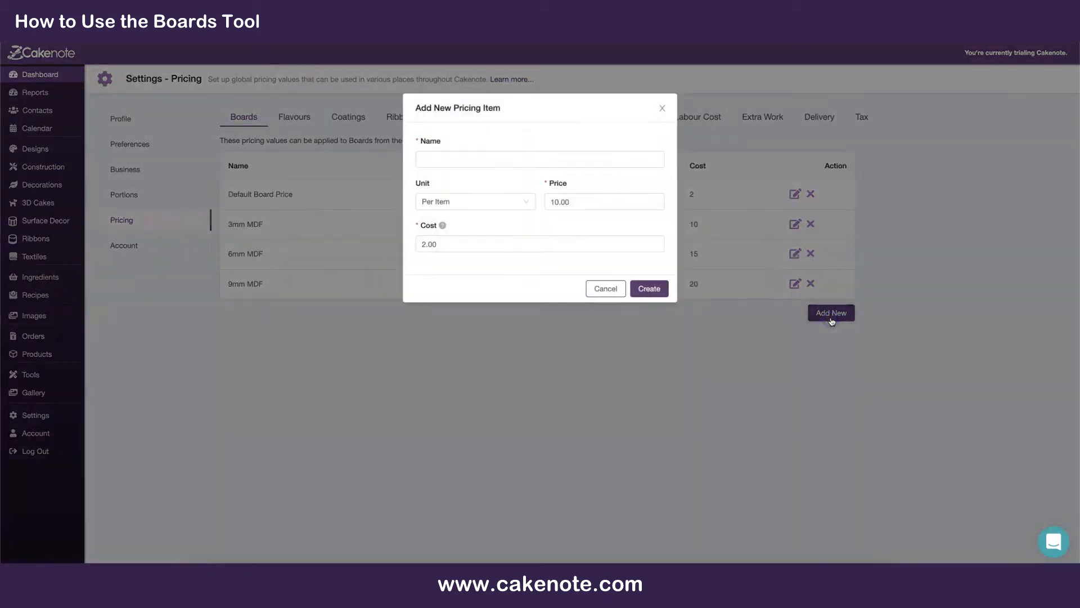
pyautogui.click(476, 164)
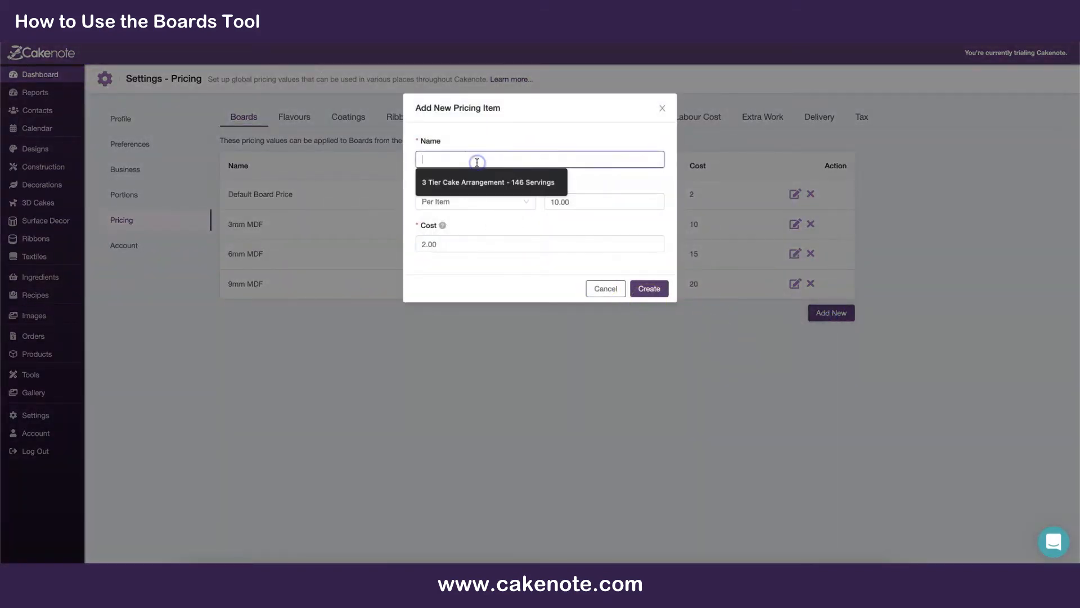
pyautogui.write('Board Price')
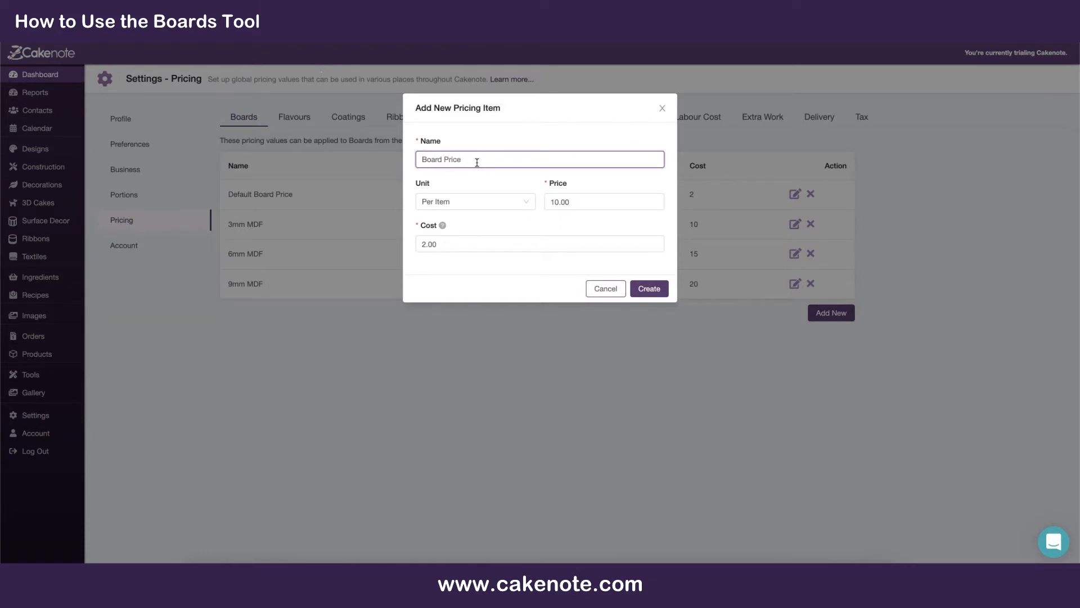
pyautogui.click(458, 176)
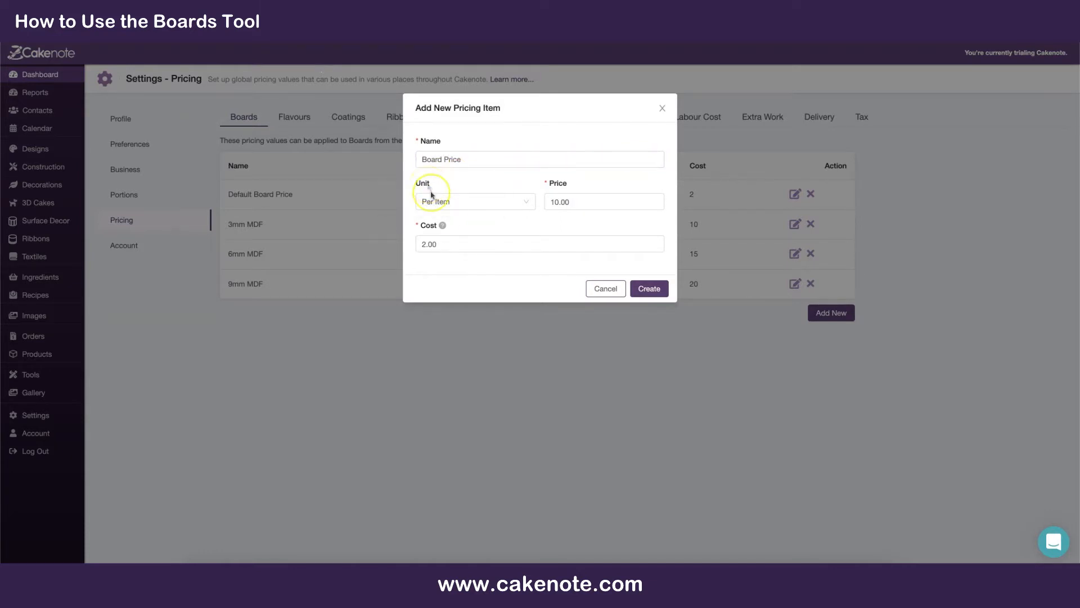
# Step: Set the Board Price item's unit to Per 1m² and create the pricing item
pyautogui.click(553, 203)
pyautogui.write('1')
pyautogui.click(429, 247)
pyautogui.click(464, 201)
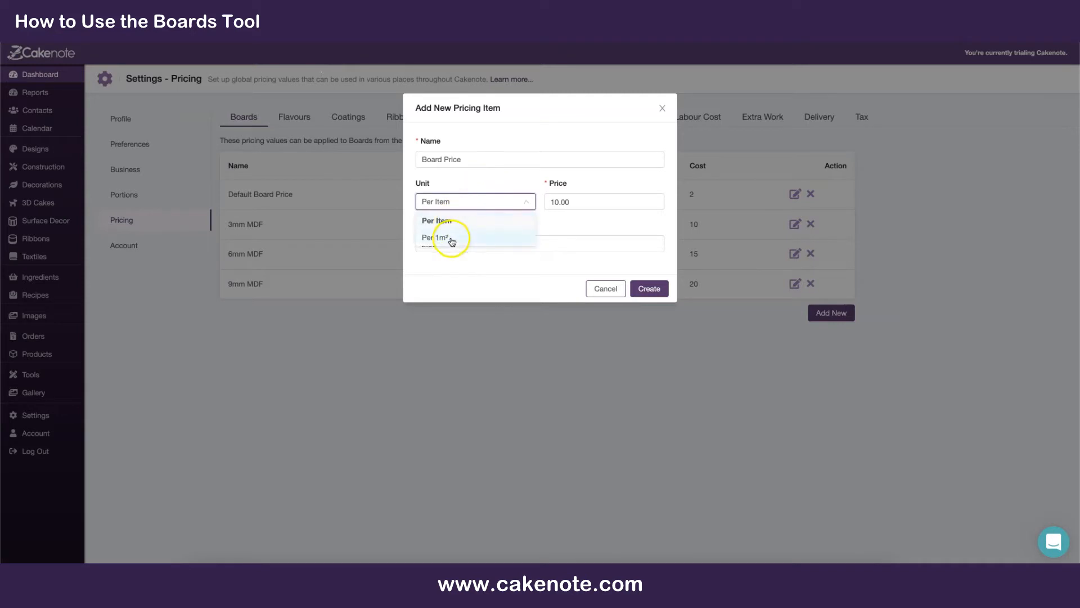
pyautogui.click(451, 239)
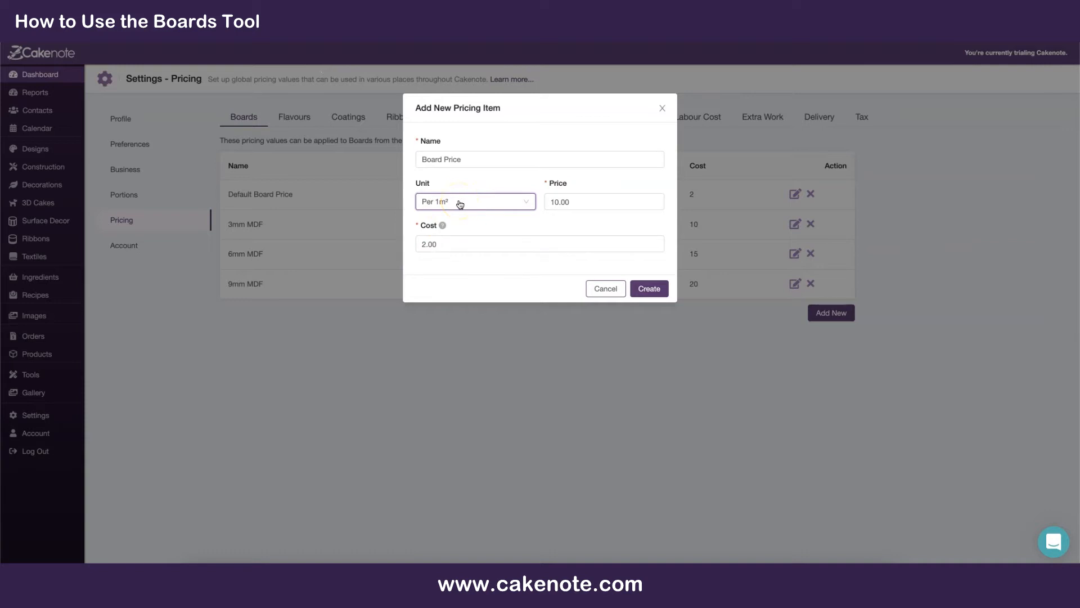
pyautogui.click(648, 289)
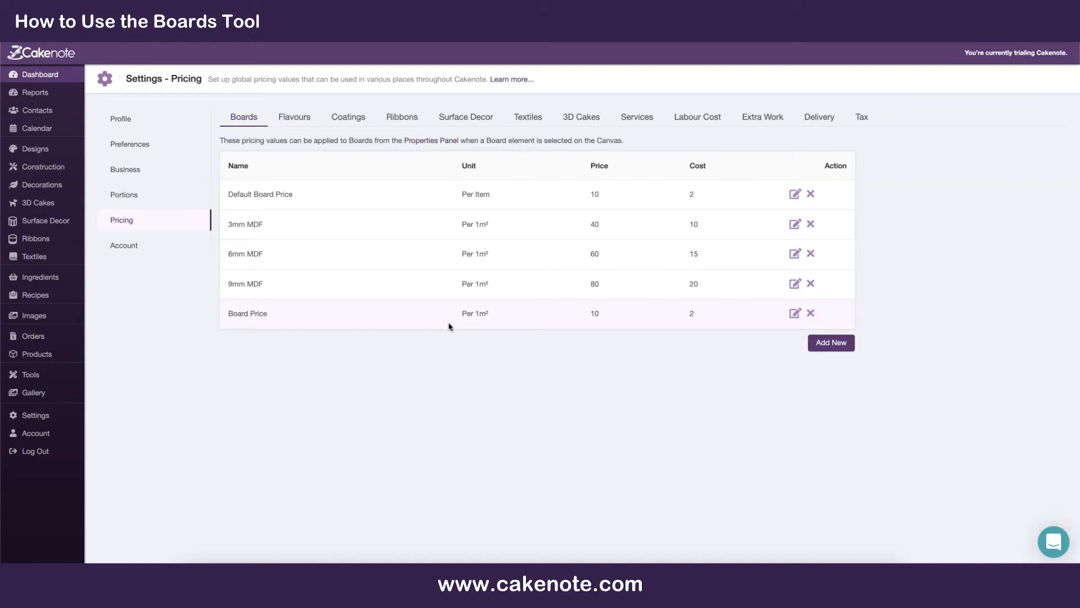
# Step: Open the Textiles library and look through the whole list of available textiles
pyautogui.click(123, 347)
pyautogui.click(32, 258)
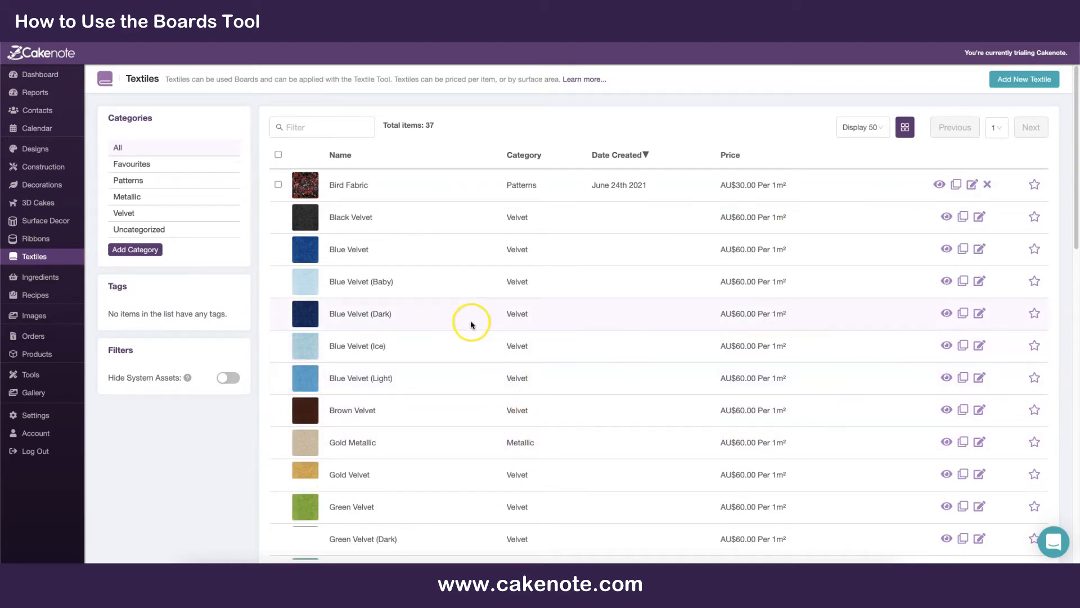
pyautogui.scroll(-3, 368, 231)
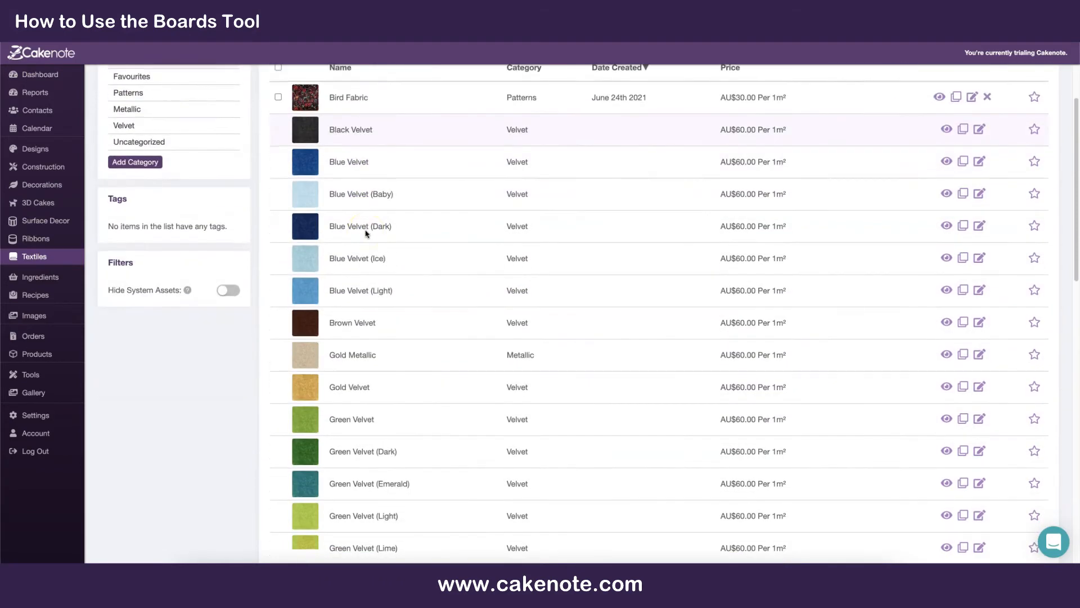
pyautogui.click(366, 233)
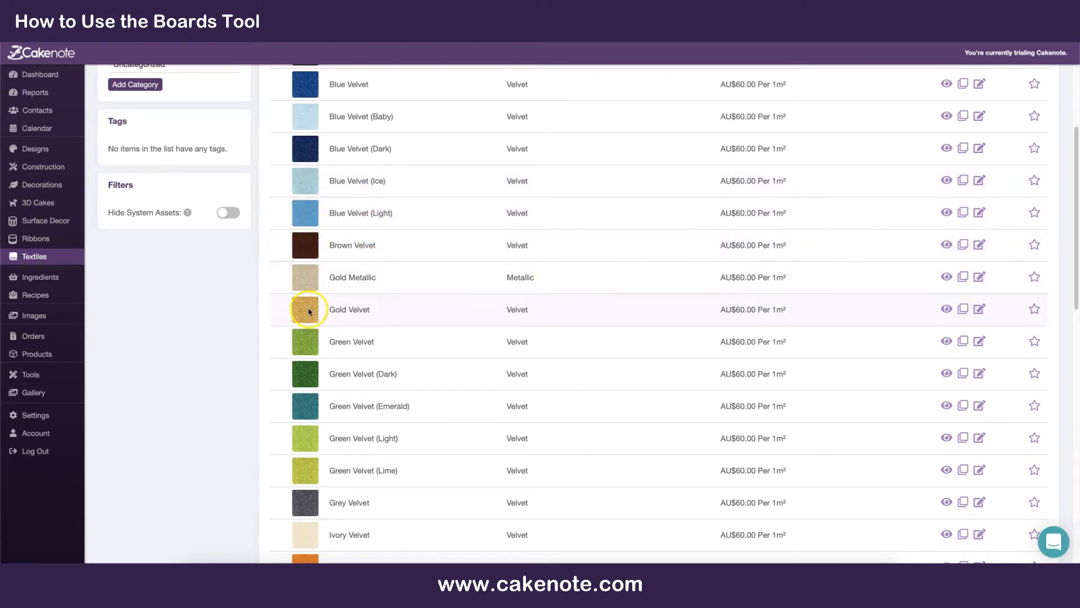
pyautogui.scroll(-5, 311, 310)
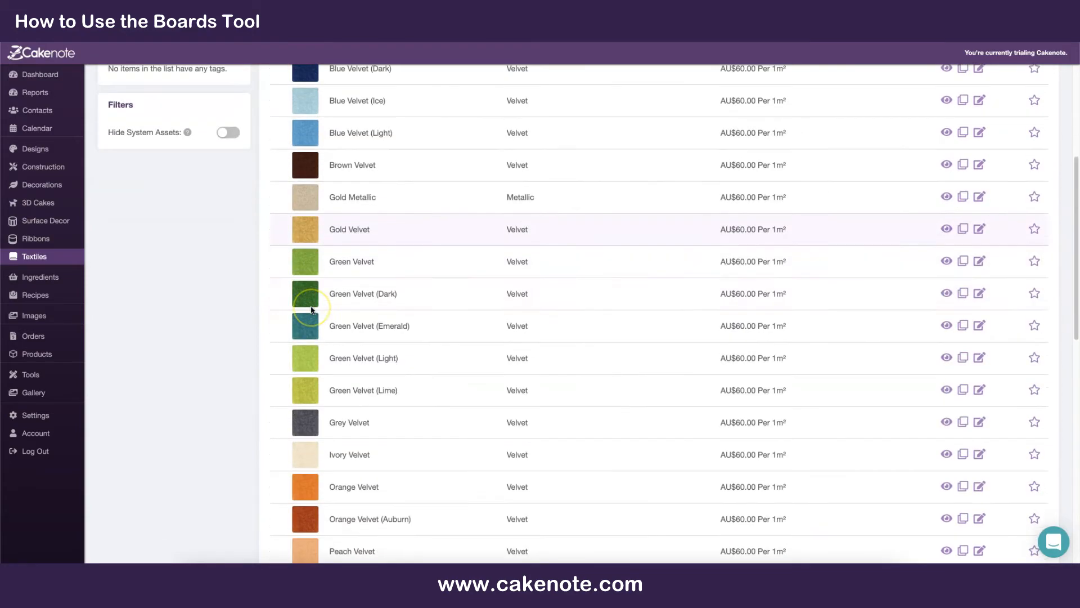
pyautogui.scroll(-9, 328, 315)
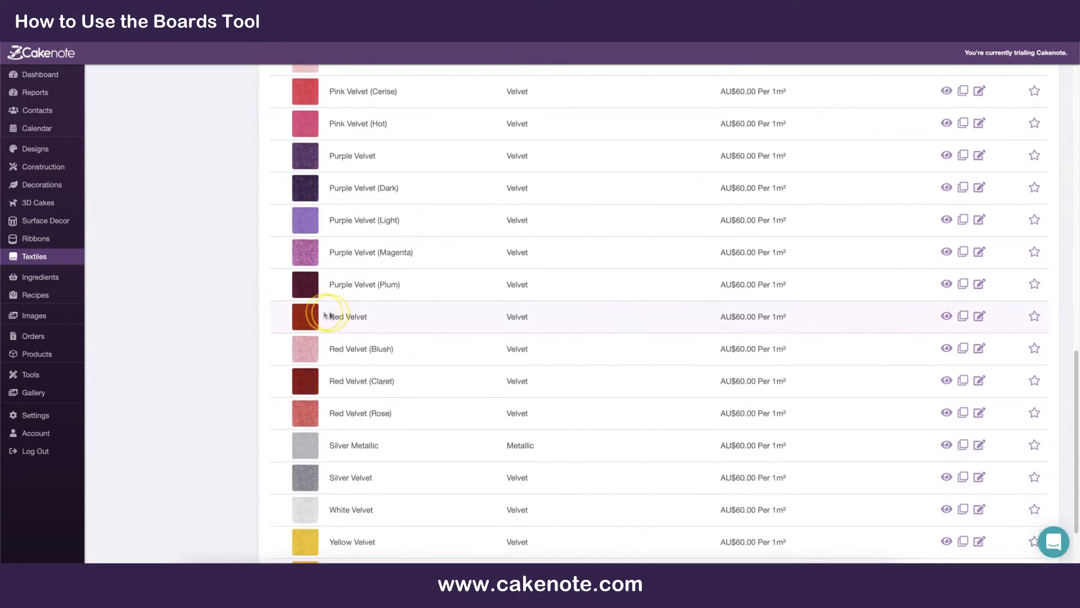
pyautogui.scroll(-1, 345, 326)
pyautogui.scroll(-2, 345, 325)
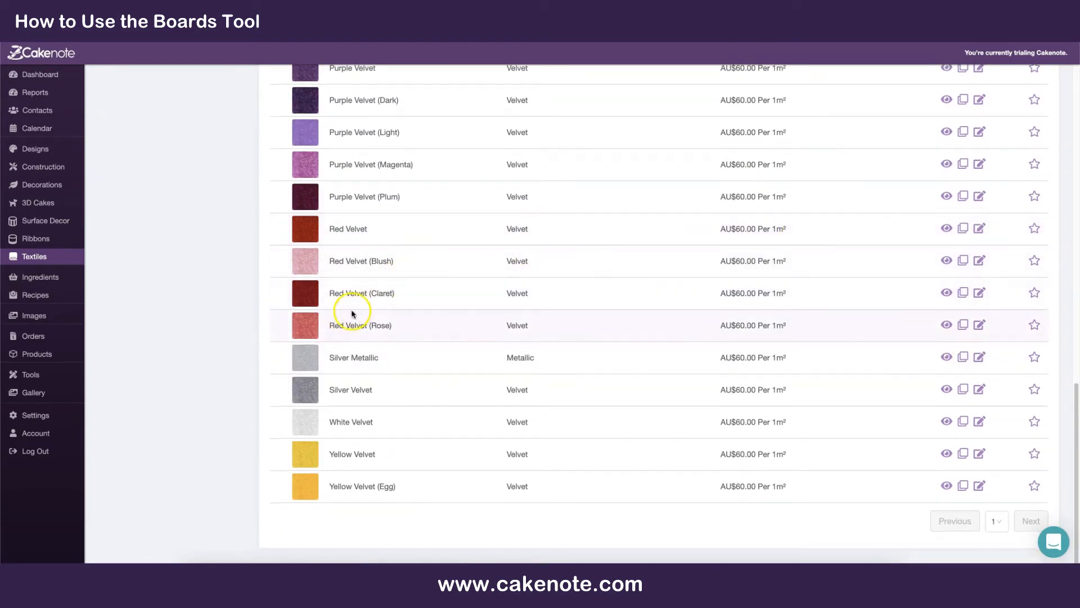
pyautogui.scroll(1, 584, 471)
pyautogui.scroll(15, 403, 405)
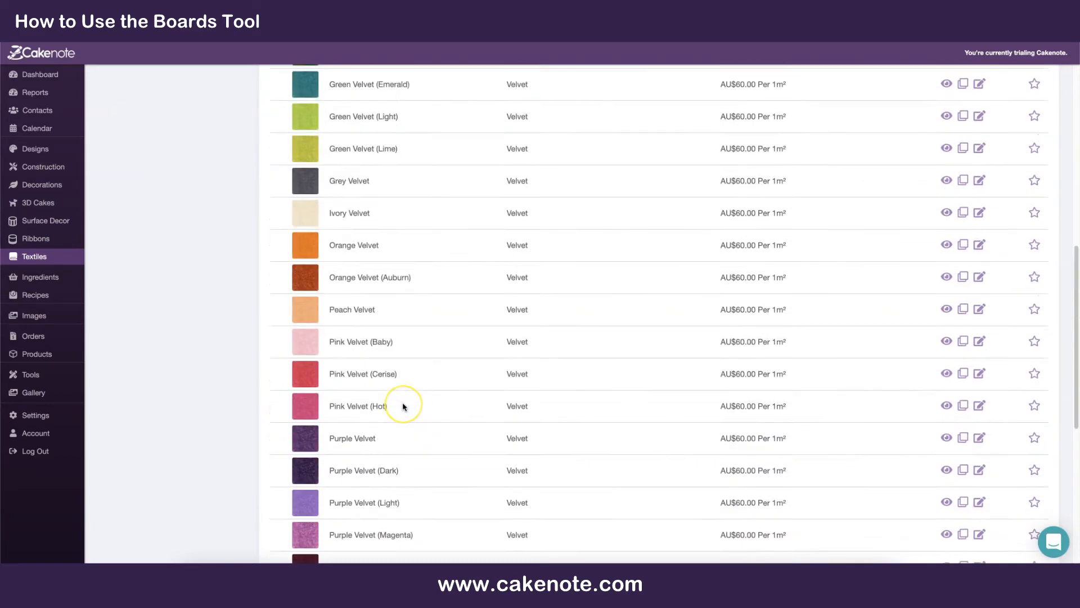
pyautogui.scroll(2, 402, 405)
pyautogui.click(295, 300)
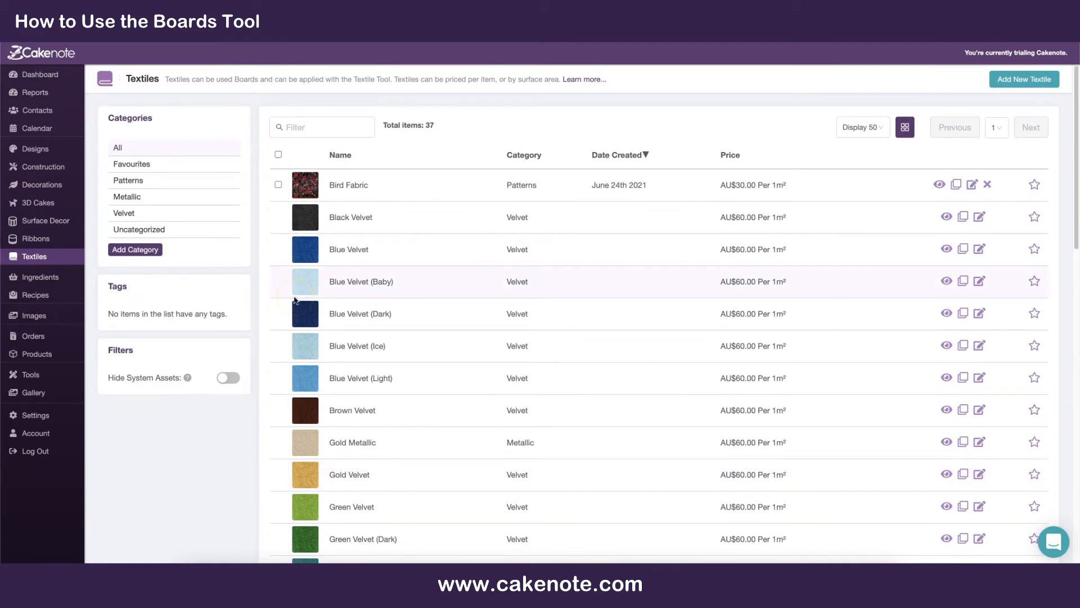
# Step: Look over the fabric images in the textiles folder in Finder and return to Cakenote
pyautogui.click(373, 218)
pyautogui.click(674, 181)
pyautogui.click(192, 568)
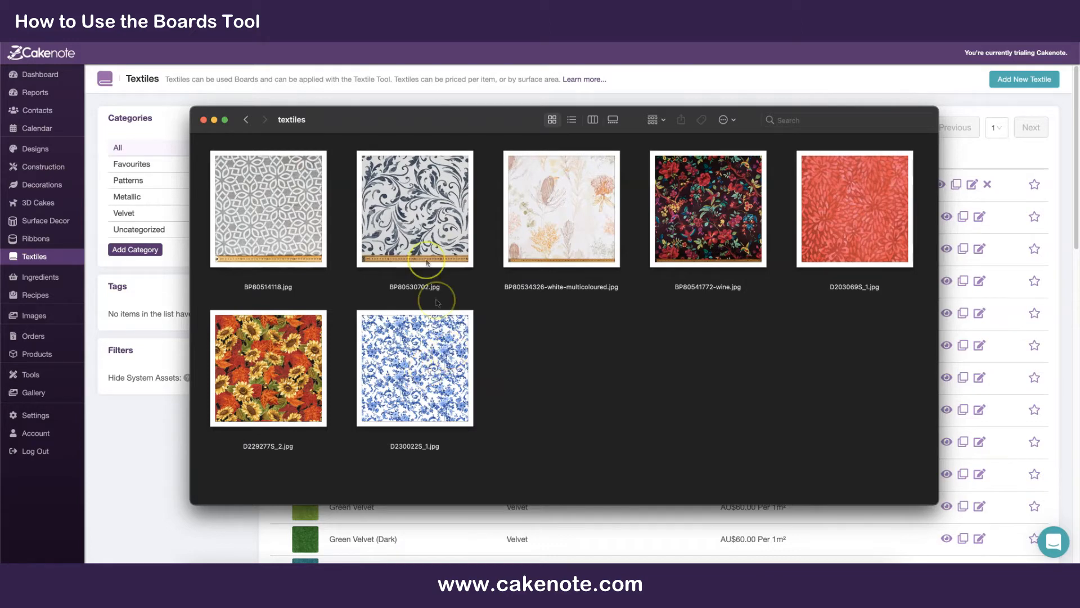
pyautogui.press('super+Tab')
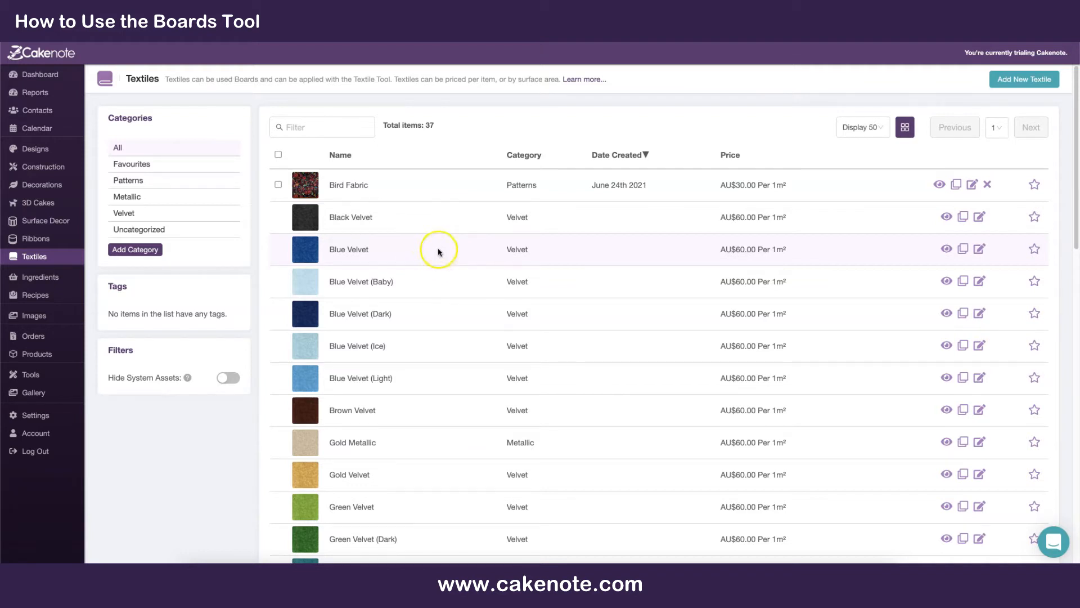
# Step: Start a new textile and name it "Textile 1"
pyautogui.click(999, 80)
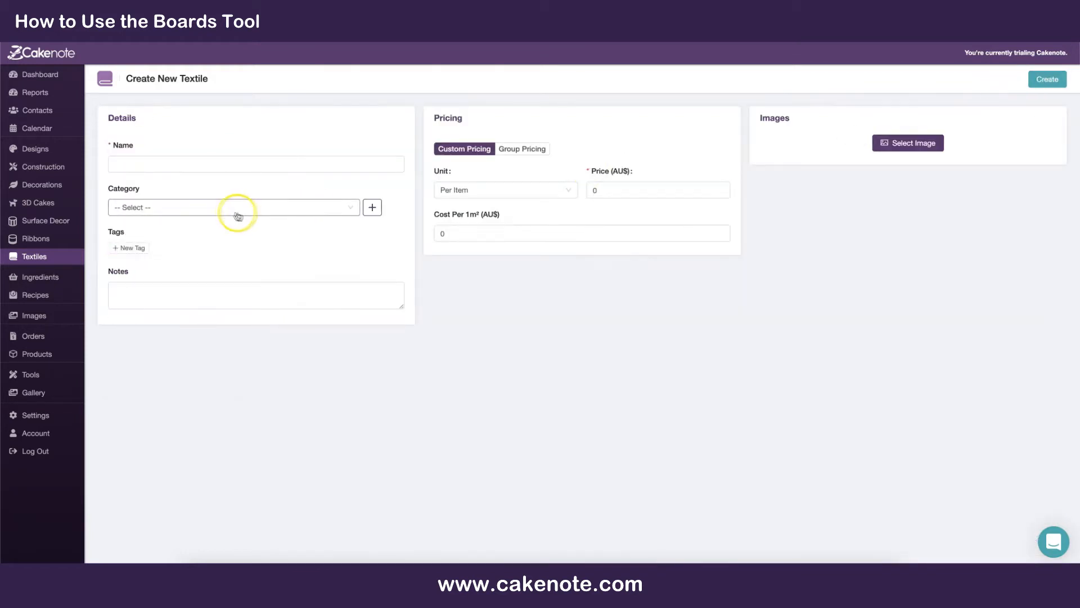
pyautogui.click(220, 165)
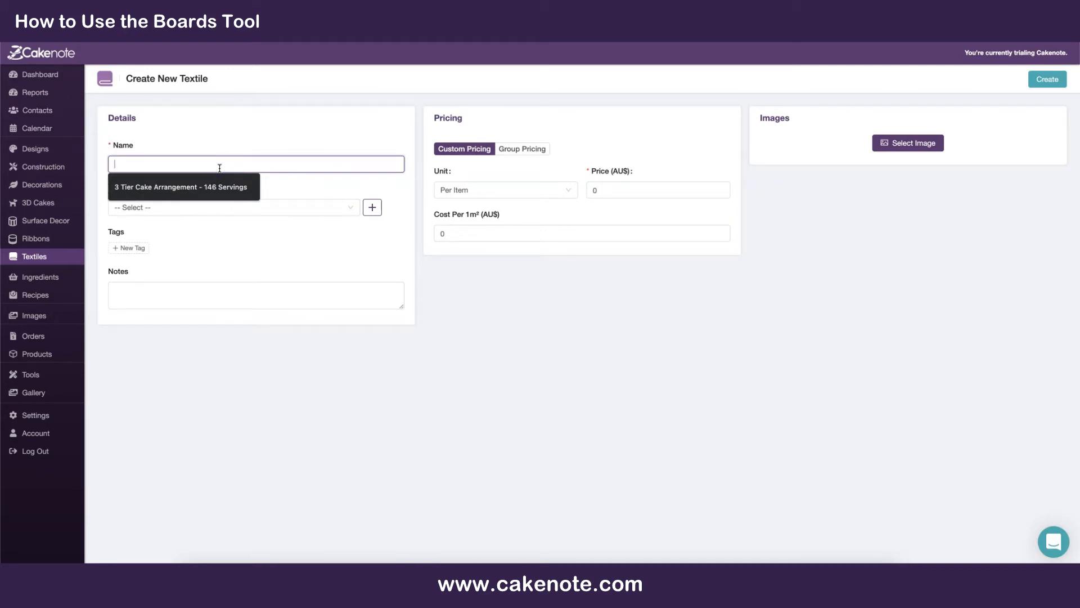
pyautogui.write('Textile 1')
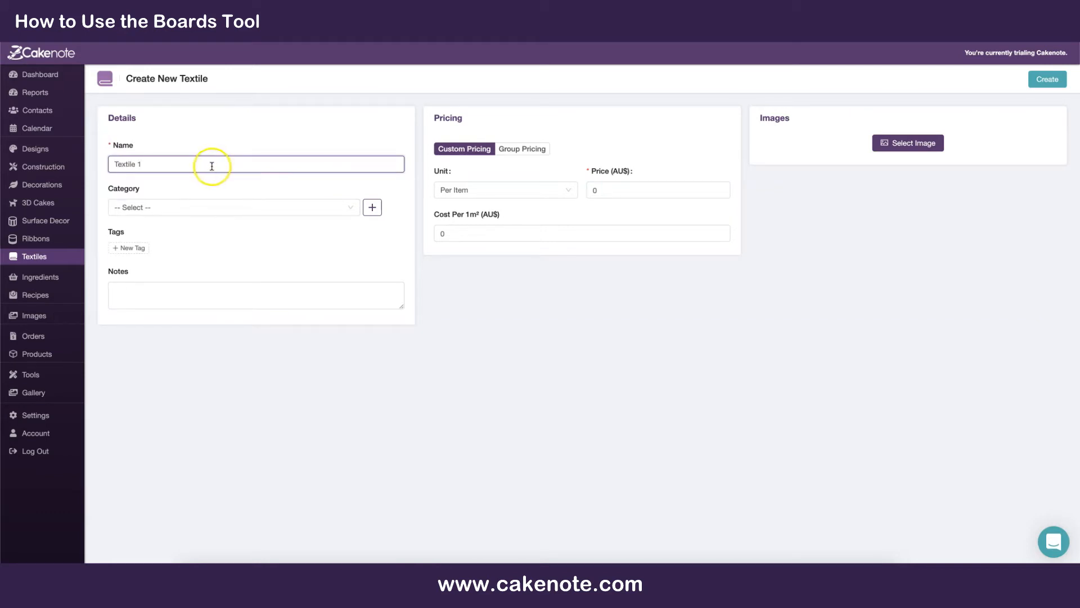
# Step: Create a textile category named "Boards Tutorial" and assign it to Textile 1
pyautogui.click(191, 207)
pyautogui.click(392, 240)
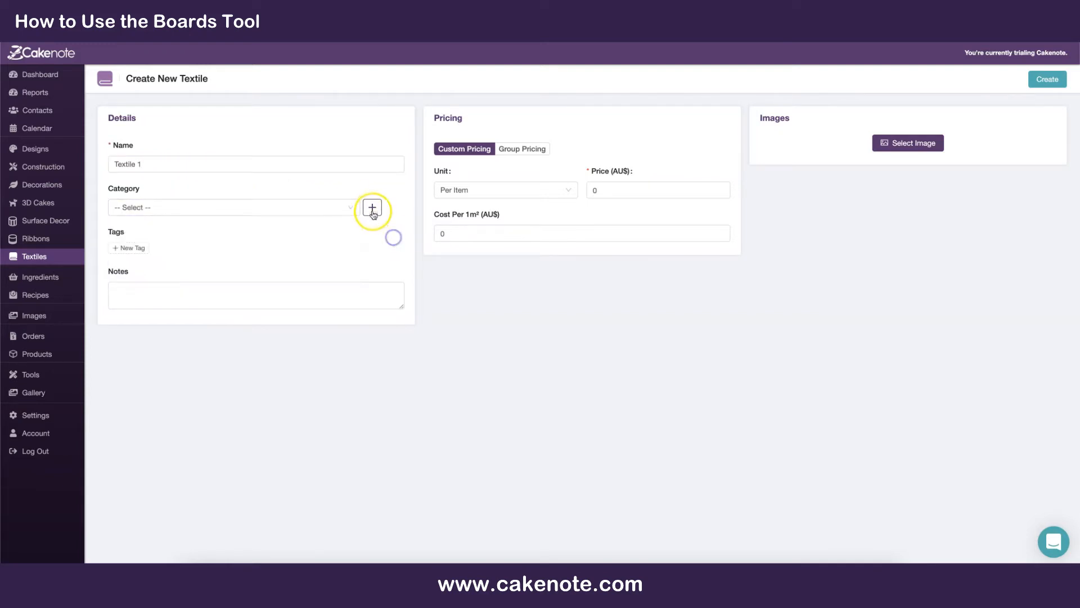
pyautogui.click(372, 207)
pyautogui.click(462, 157)
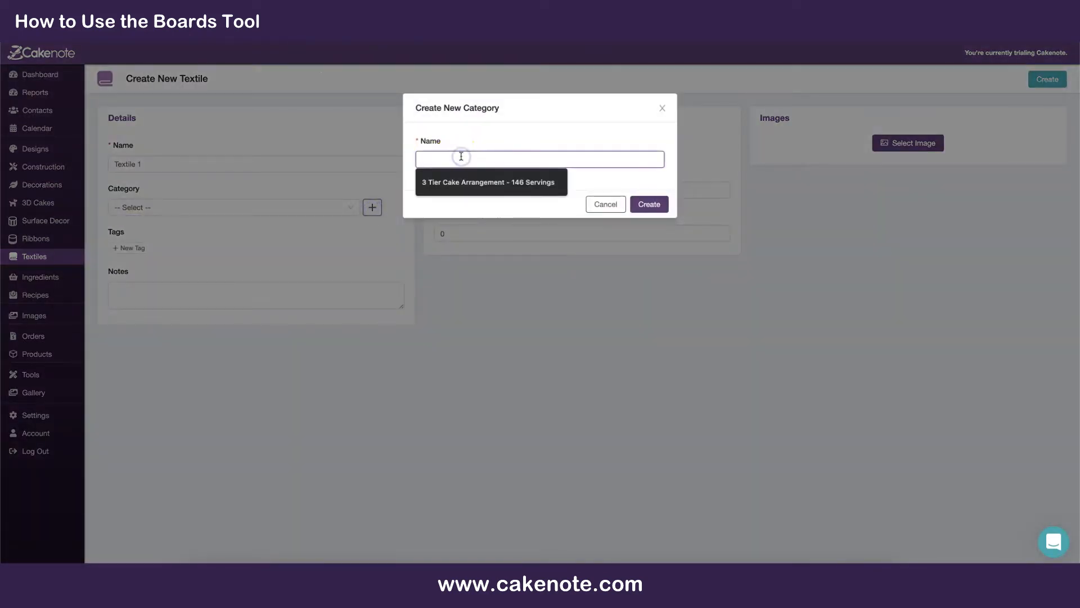
pyautogui.write('Boards')
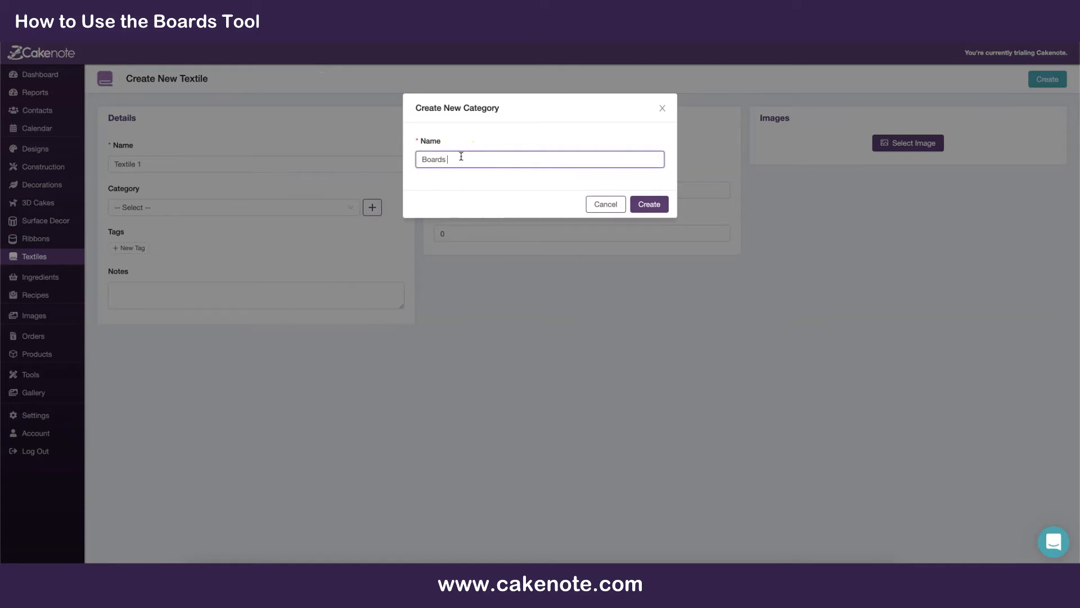
pyautogui.write(' Tutorial')
pyautogui.click(649, 204)
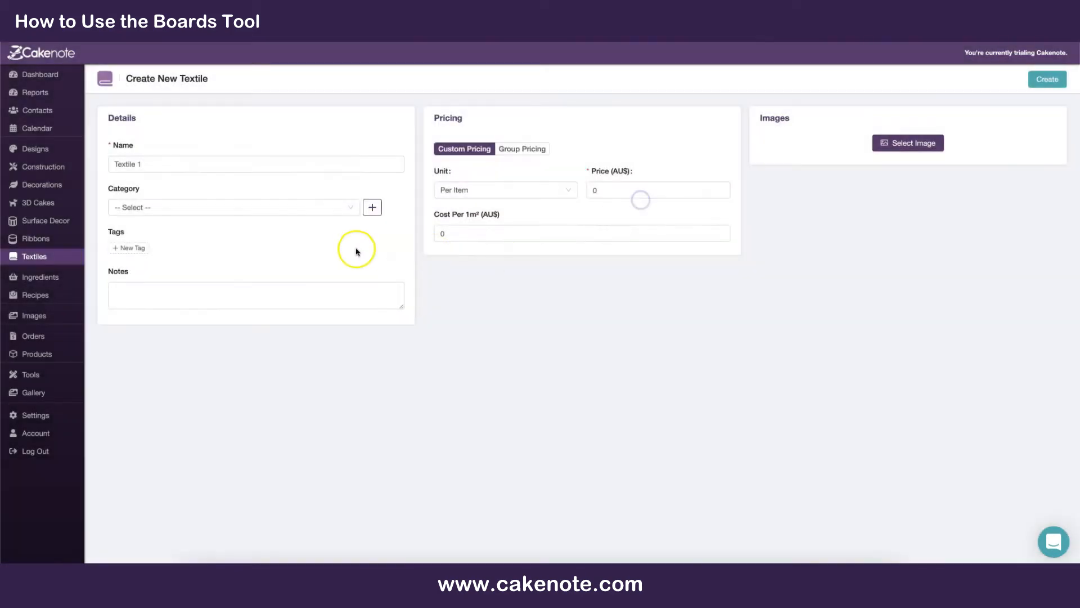
pyautogui.click(224, 206)
pyautogui.click(153, 290)
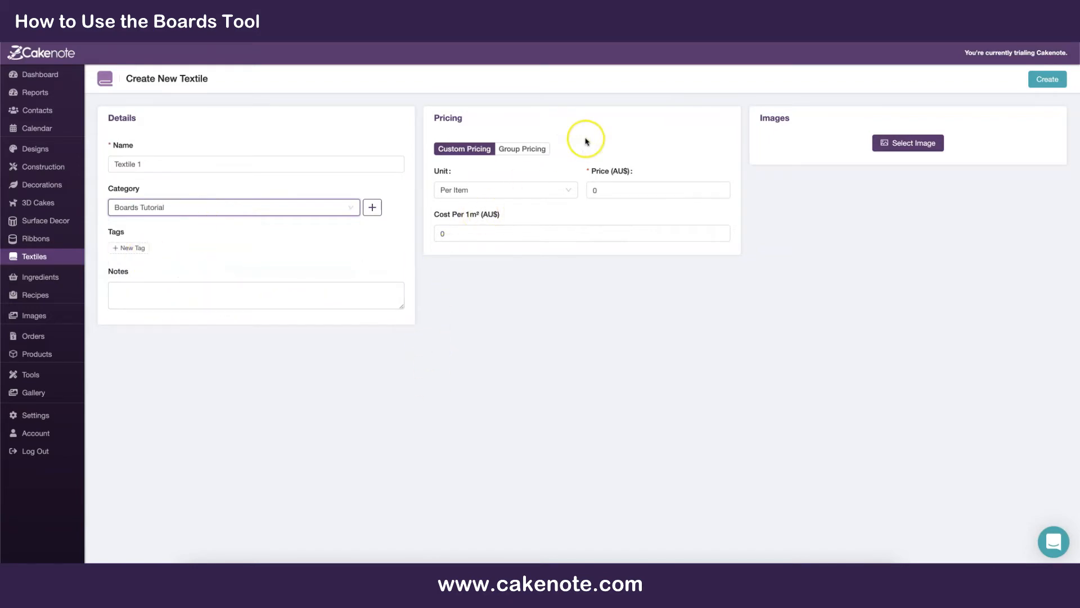
# Step: Upload BP80514118.jpg from the textiles folder to the image library for the new textile
pyautogui.click(904, 144)
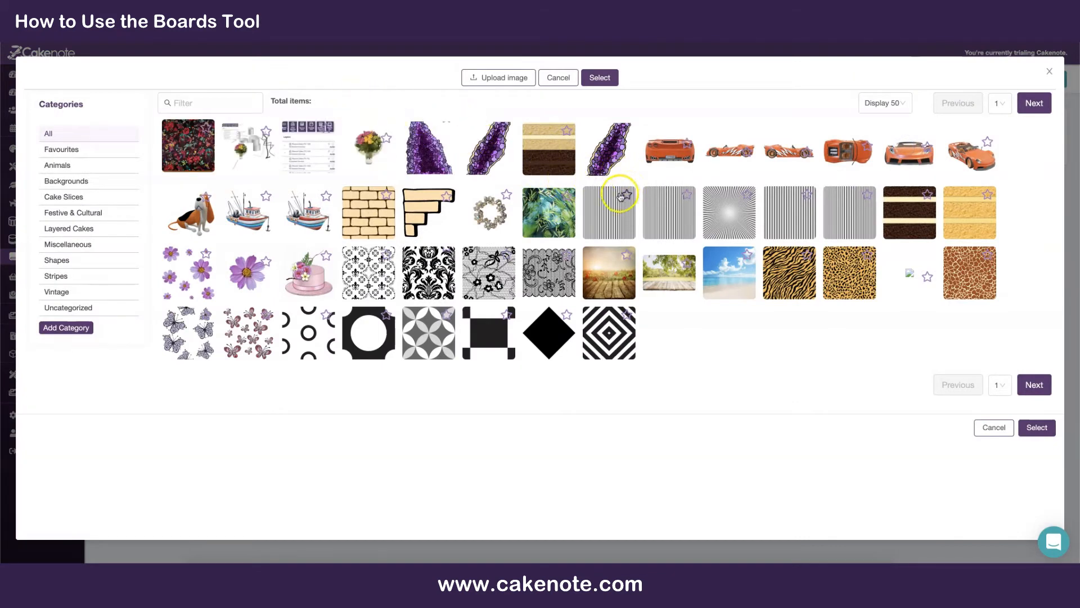
pyautogui.click(489, 84)
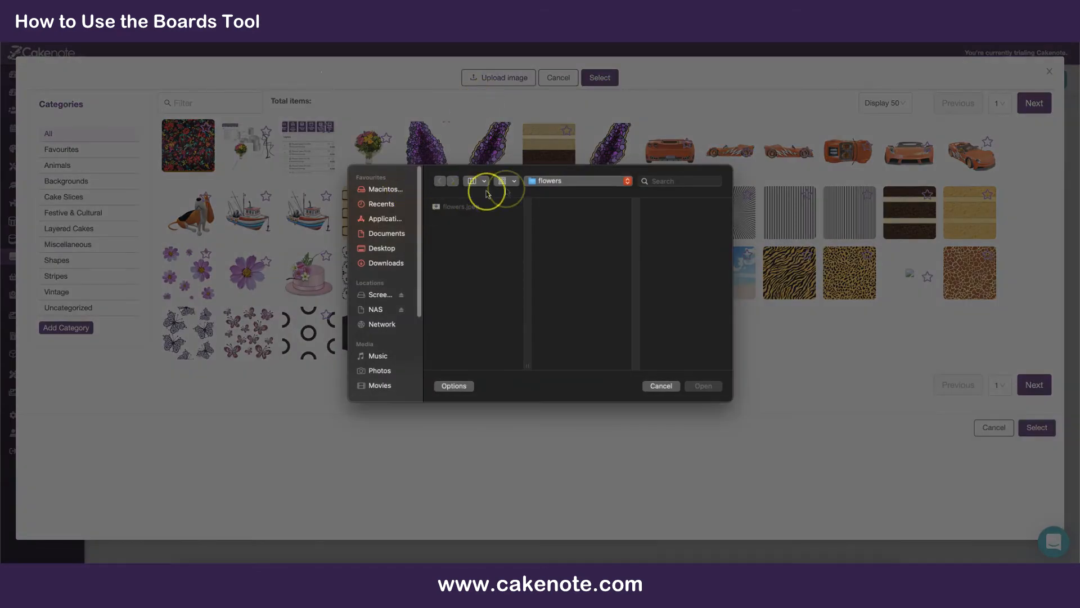
pyautogui.click(543, 181)
pyautogui.click(557, 195)
pyautogui.click(635, 230)
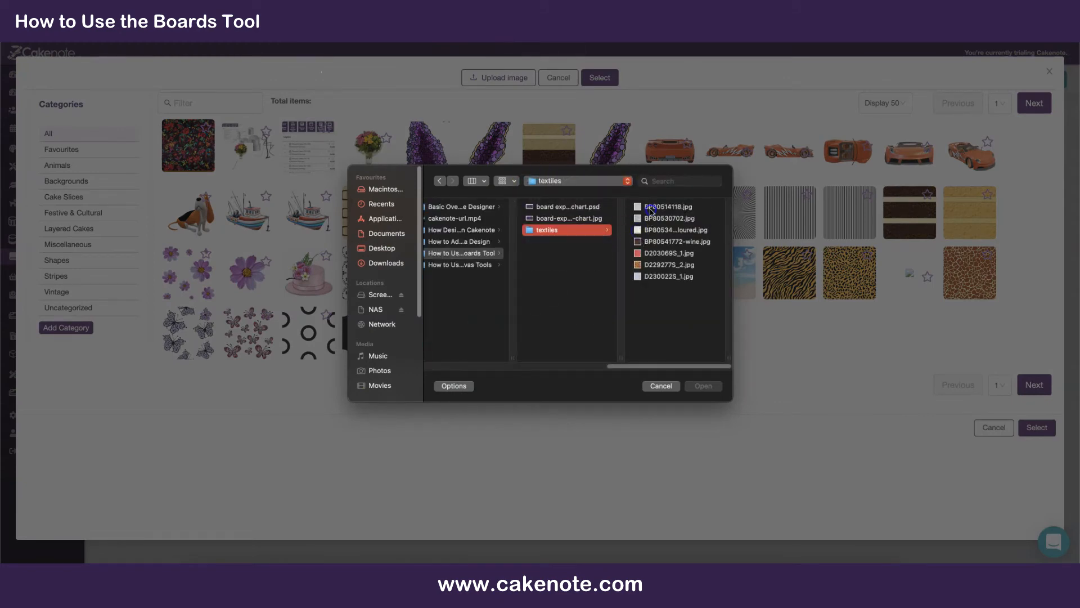
pyautogui.click(651, 208)
pyautogui.click(710, 384)
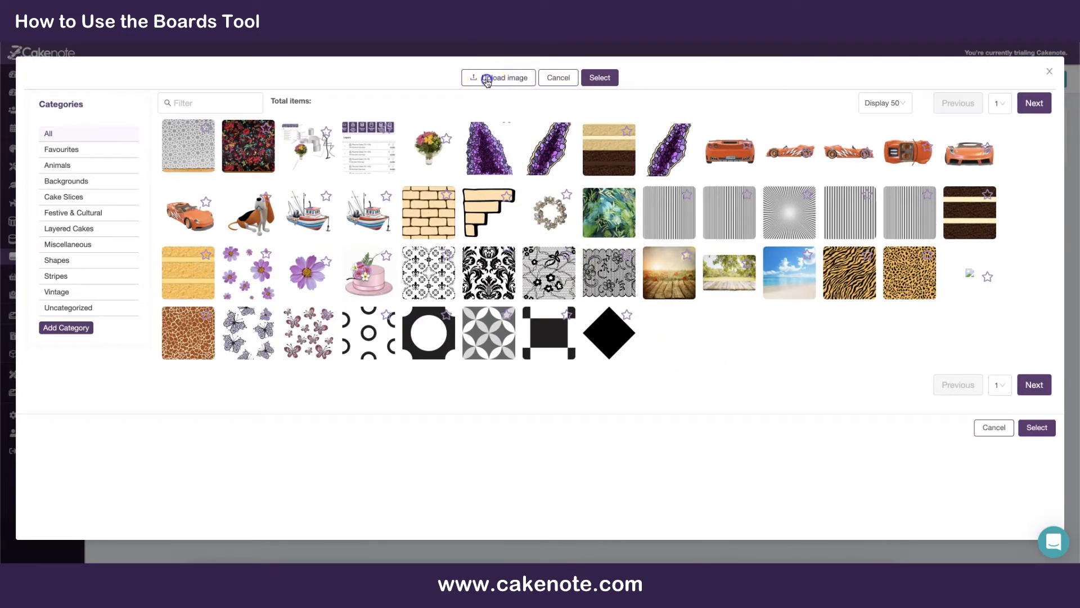
# Step: Upload BP80530702.jpg and BP80534326-white-multicoloured.jpg from the textiles folder to the image library
pyautogui.click(487, 82)
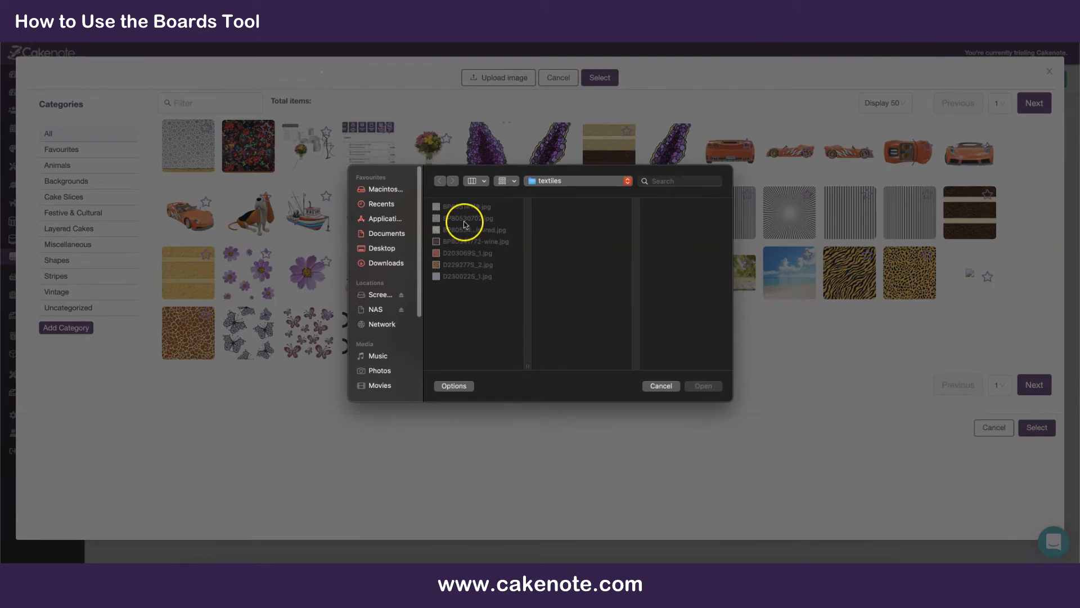
pyautogui.click(467, 218)
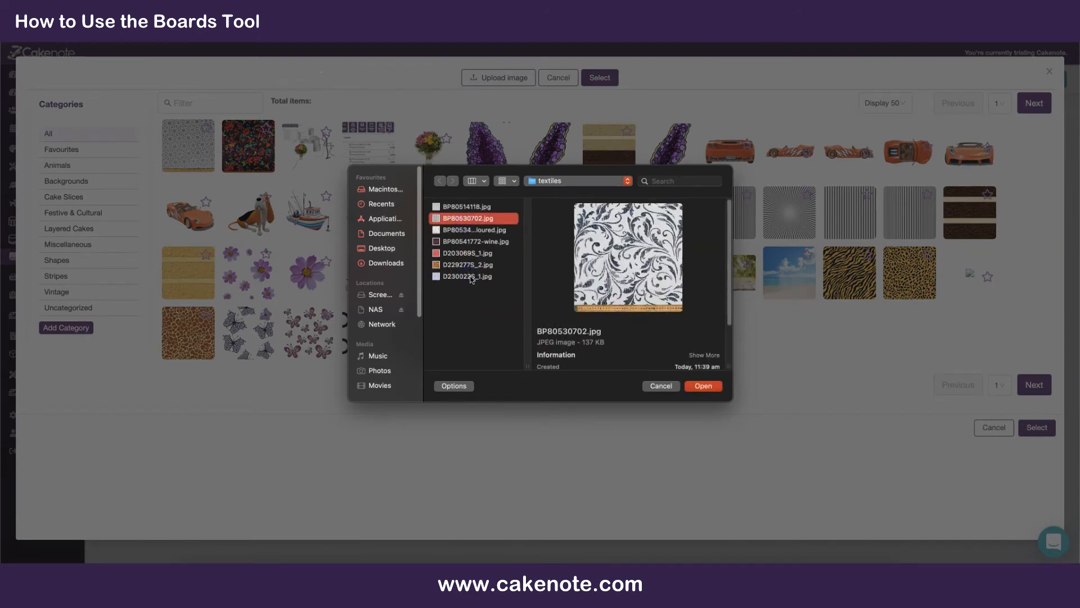
pyautogui.click(703, 385)
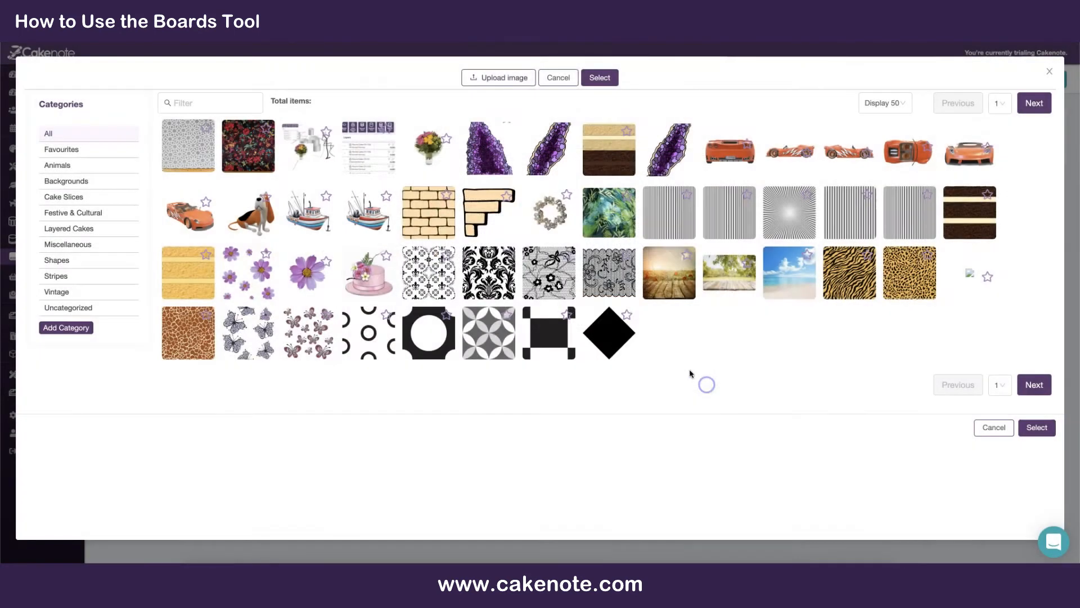
pyautogui.click(489, 78)
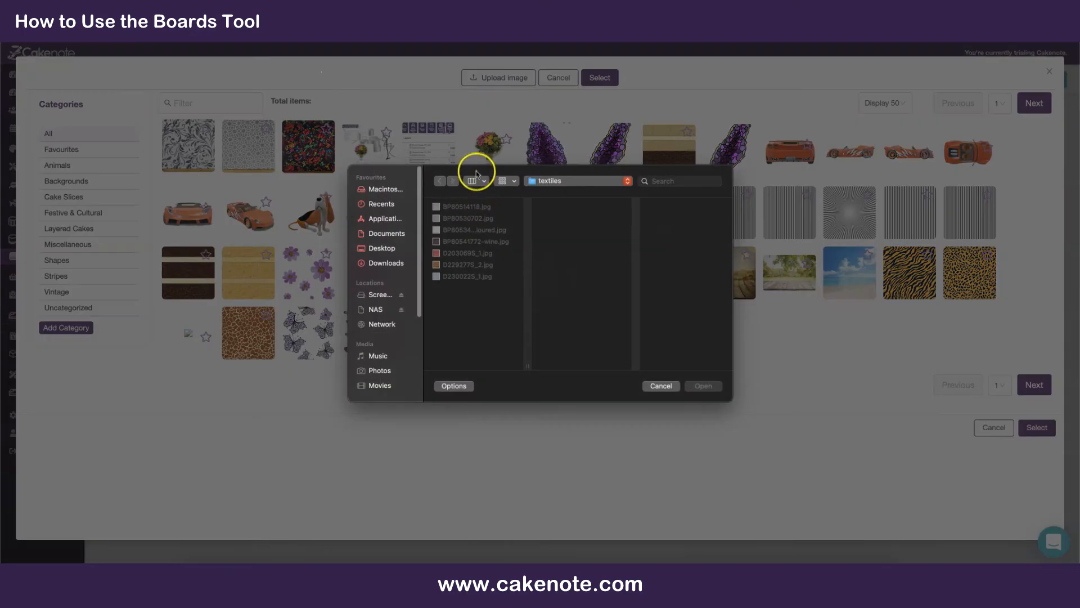
pyautogui.click(470, 230)
pyautogui.click(702, 386)
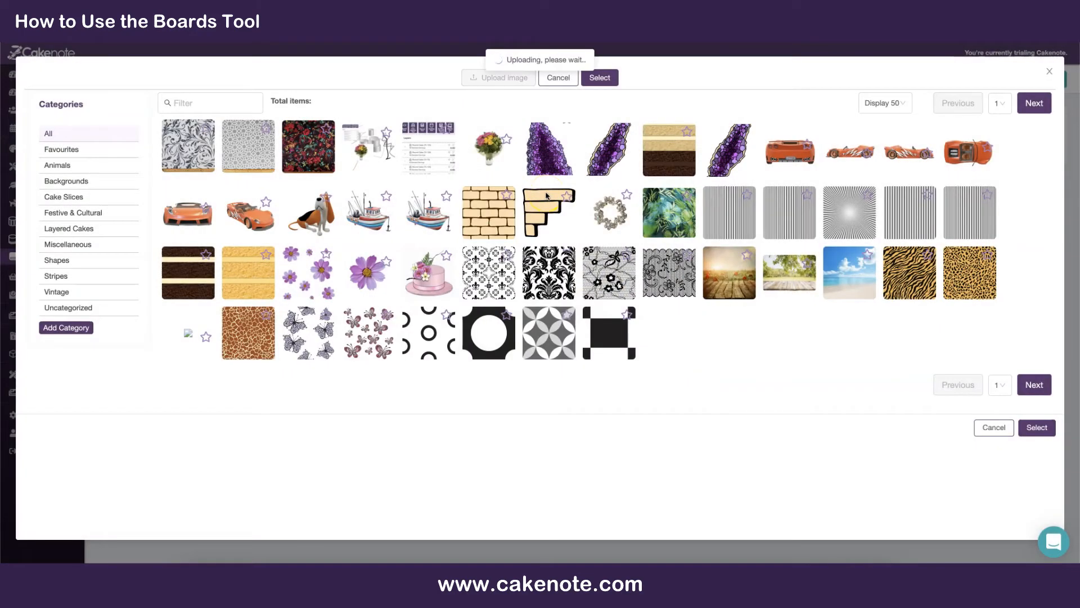
# Step: Upload BP80541772-wine.jpg and the file listed directly below it from the textiles folder to the image library
pyautogui.click(483, 78)
pyautogui.click(476, 241)
pyautogui.click(710, 387)
pyautogui.click(495, 78)
pyautogui.click(471, 253)
pyautogui.click(702, 386)
# Step: Upload the last two images in the textiles folder to the image library
pyautogui.click(492, 78)
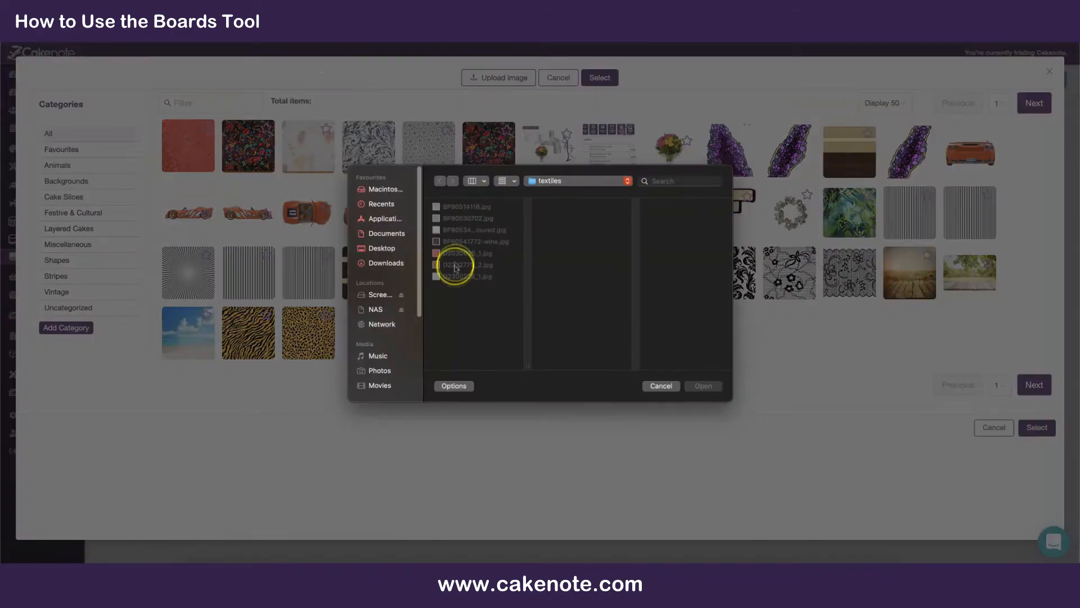
pyautogui.click(457, 265)
pyautogui.click(704, 386)
pyautogui.click(482, 80)
pyautogui.click(466, 274)
pyautogui.click(703, 386)
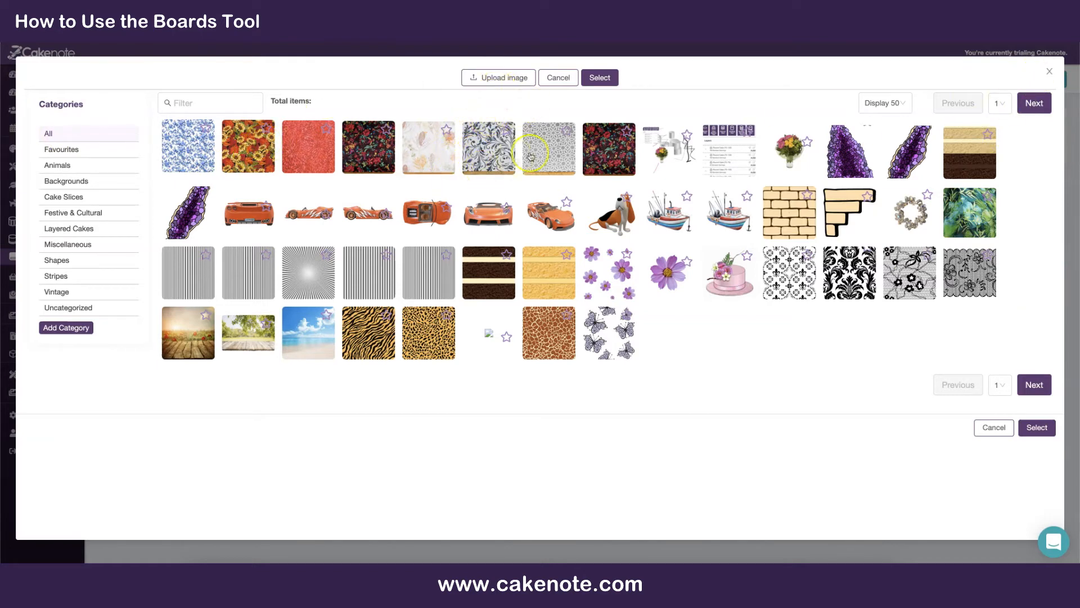
# Step: Assign the grey-and-white geometric fabric image to Textile 1 and set its custom pricing unit to Per 1m²
pyautogui.click(549, 151)
pyautogui.click(1029, 427)
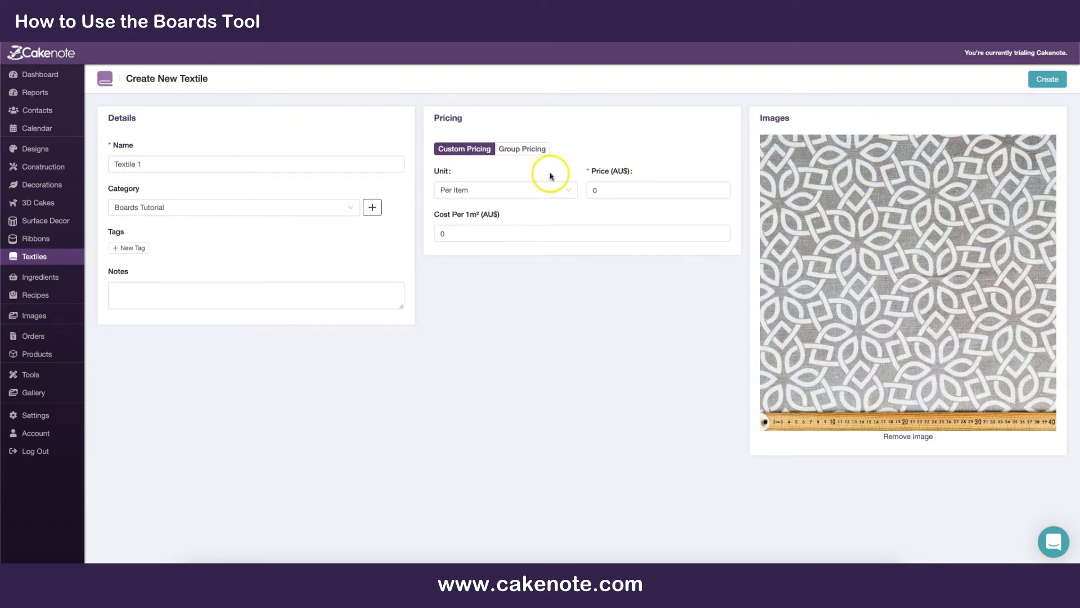
pyautogui.click(460, 152)
pyautogui.click(471, 194)
pyautogui.click(472, 194)
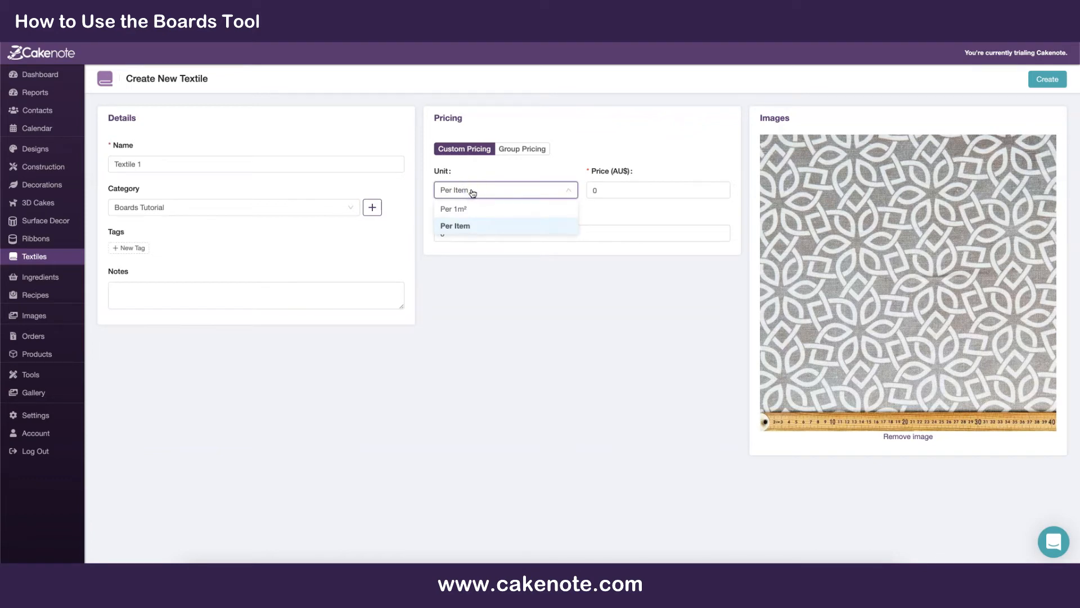
pyautogui.click(482, 190)
pyautogui.click(478, 213)
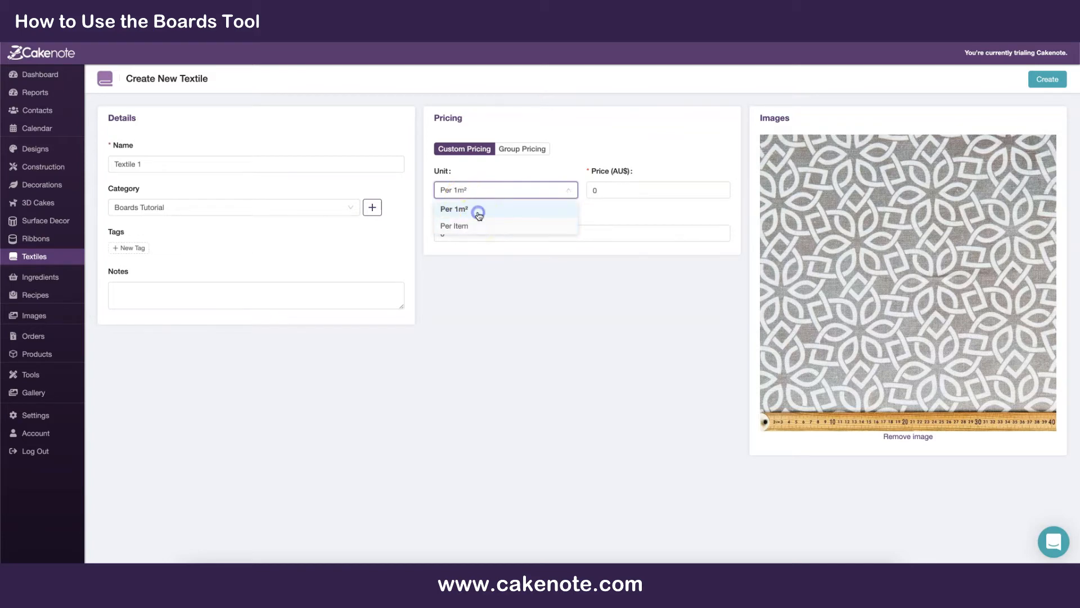
# Step: Set the textile's cost per 1m² to AU$15
pyautogui.click(682, 191)
pyautogui.click(886, 217)
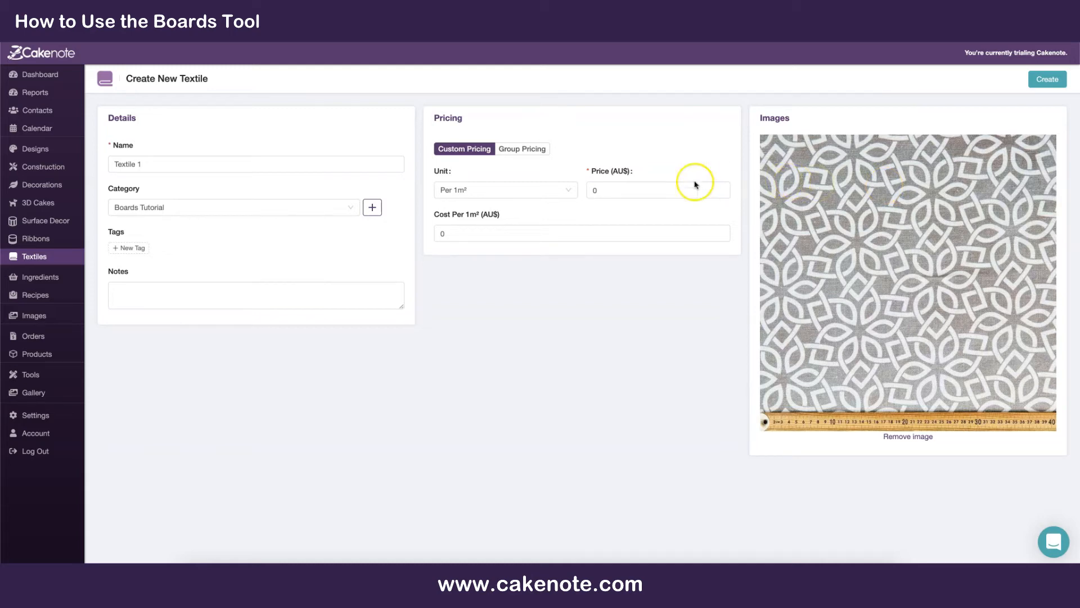
pyautogui.doubleClick(441, 233)
pyautogui.write('15')
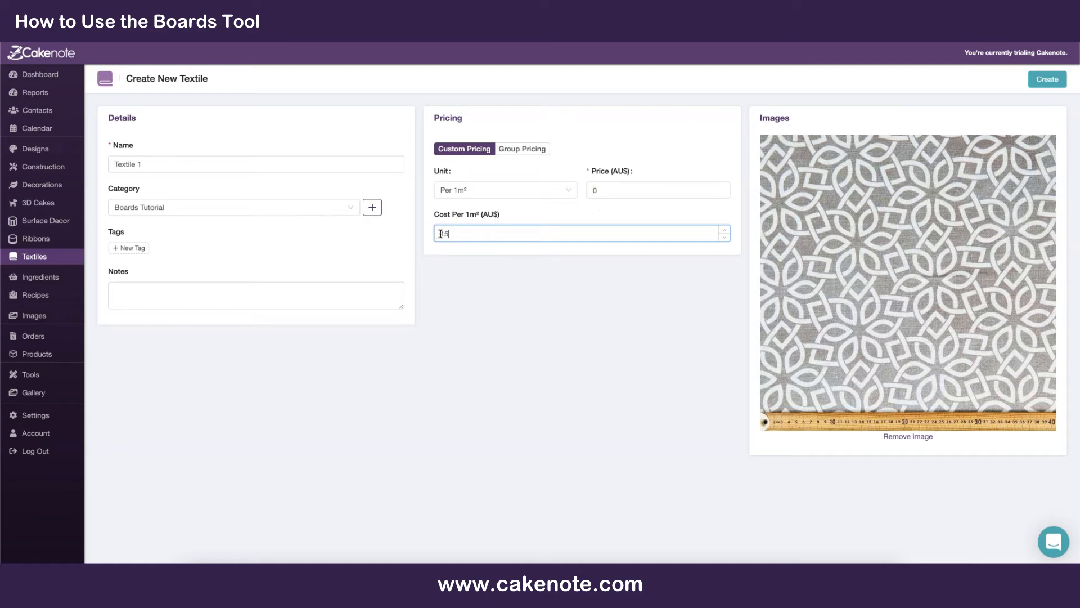
pyautogui.click(533, 262)
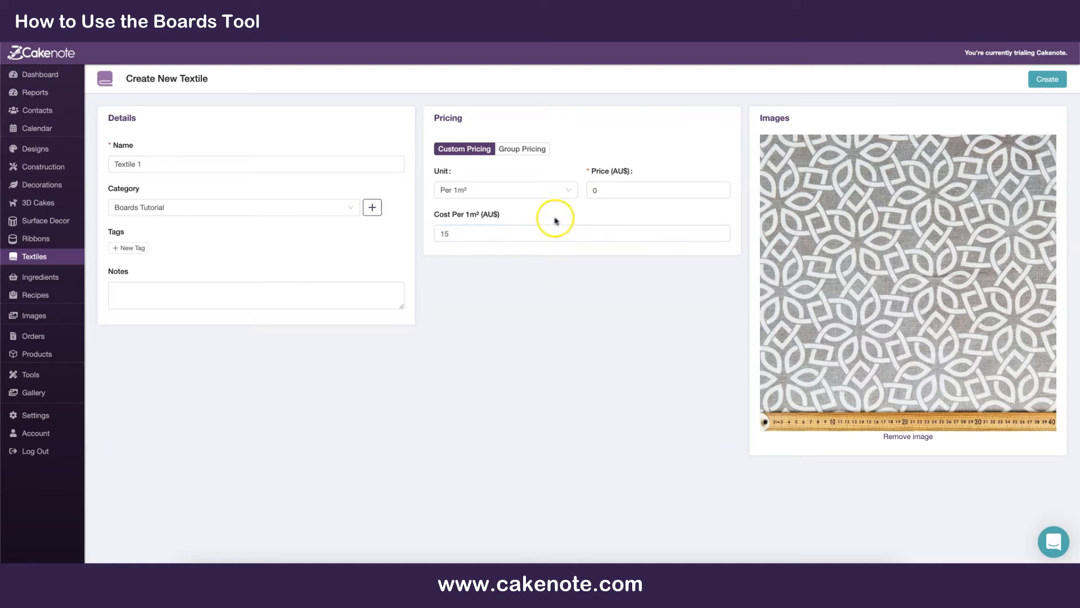
# Step: Set the textile's price to AU$25 per 1m² and create the textile
pyautogui.click(594, 191)
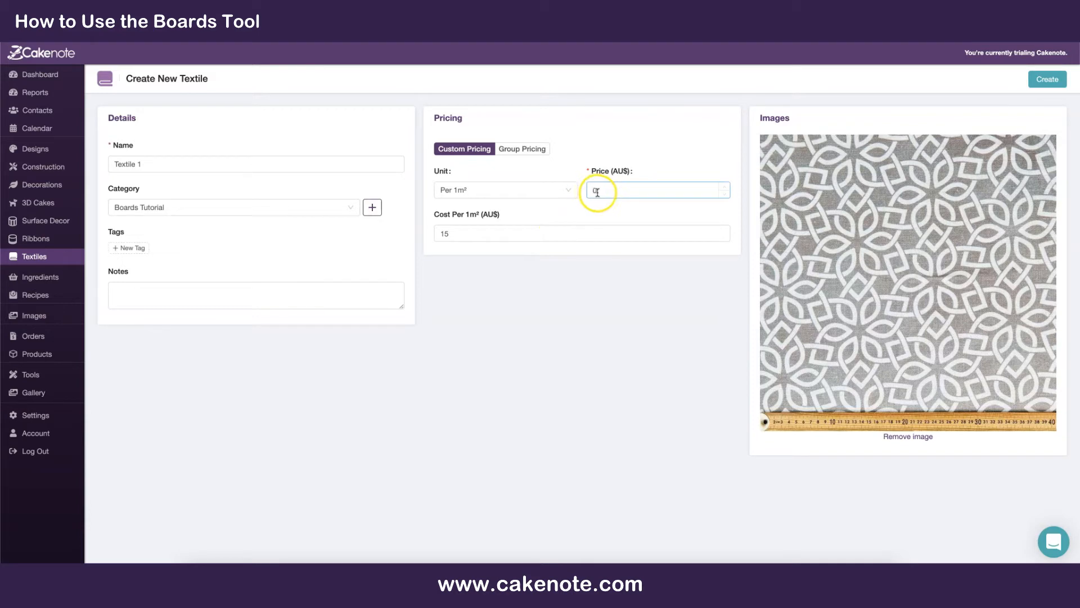
pyautogui.doubleClick(594, 191)
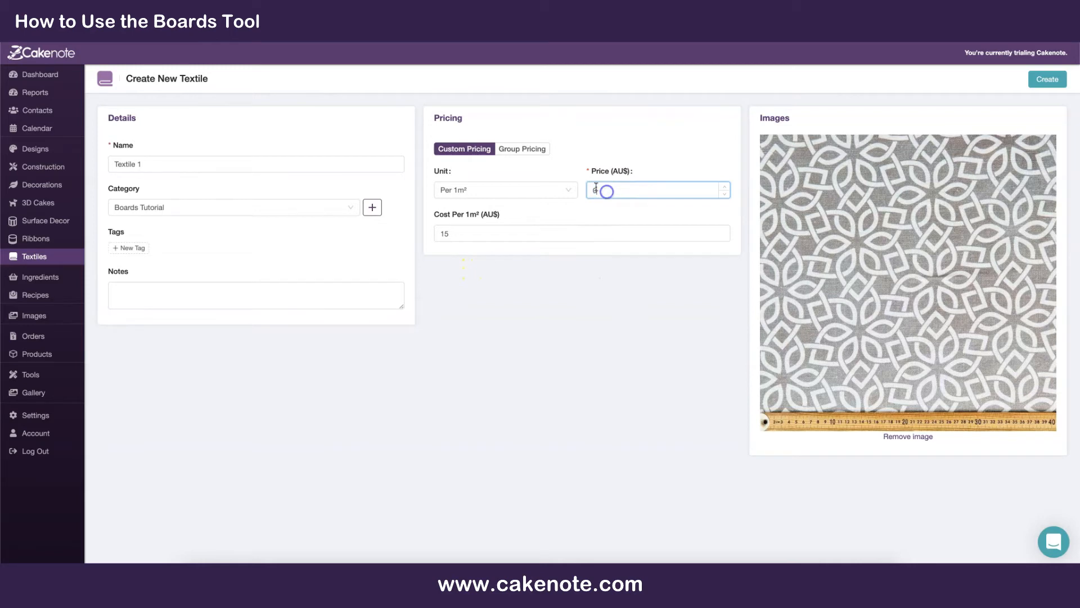
pyautogui.write('25')
pyautogui.click(550, 338)
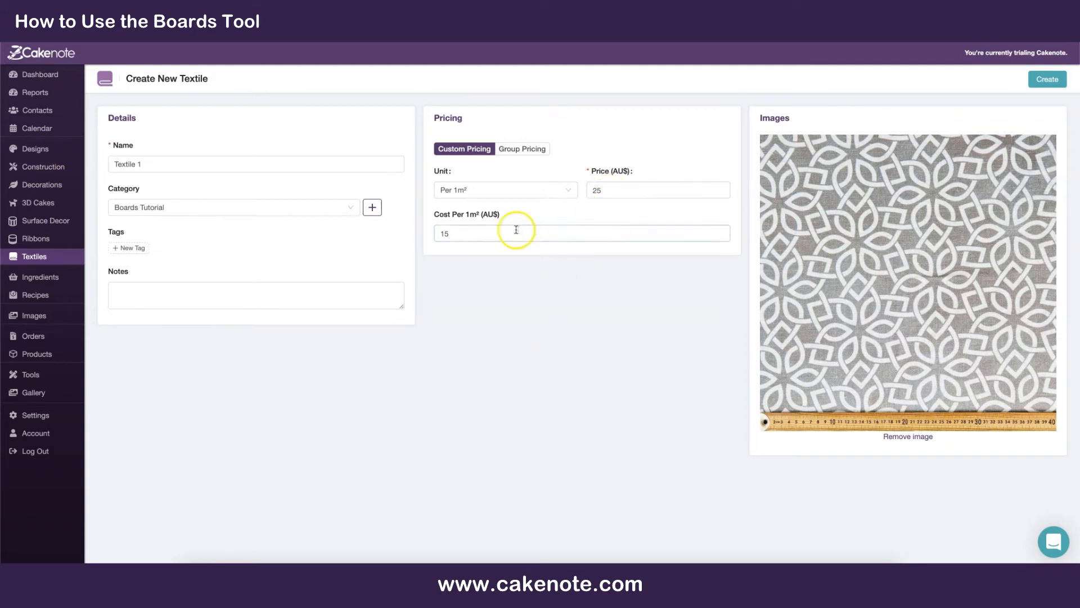
pyautogui.click(453, 235)
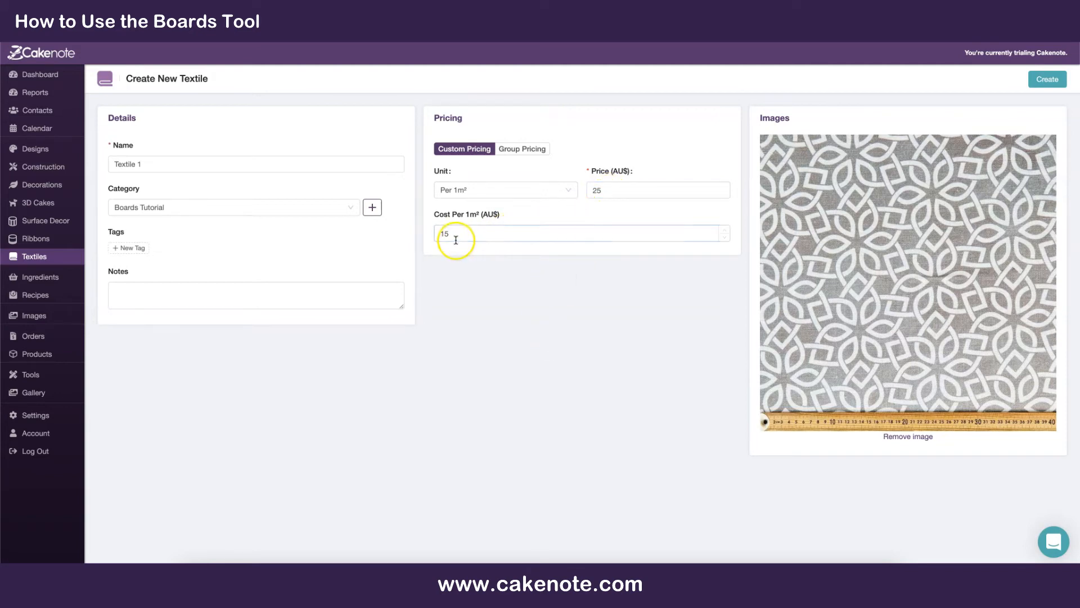
pyautogui.click(629, 188)
pyautogui.click(1035, 86)
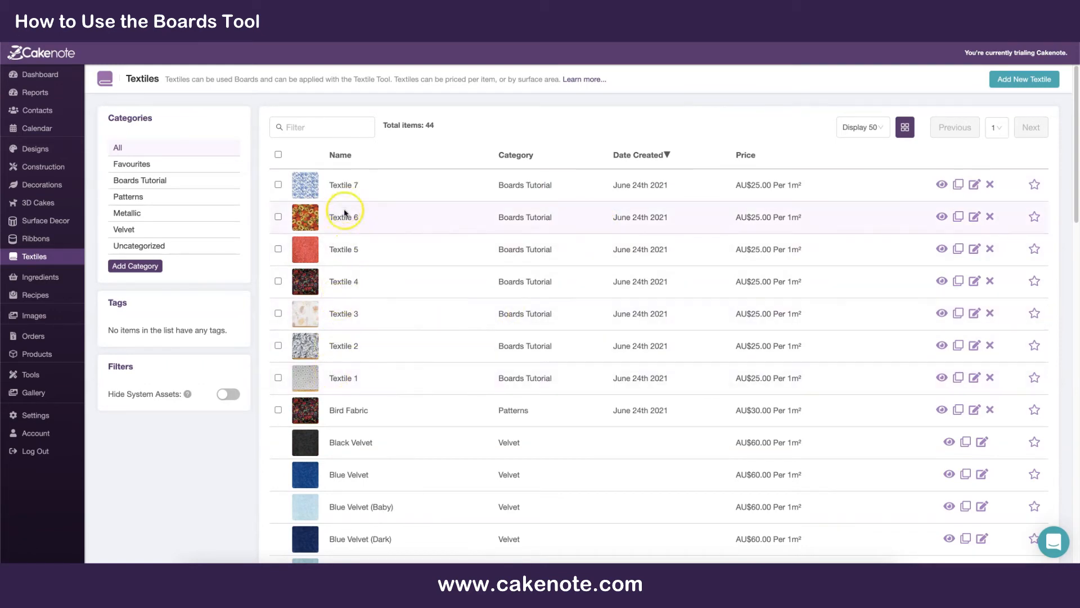
# Step: Switch the display of the textiles list and open the pricing settings
pyautogui.click(903, 127)
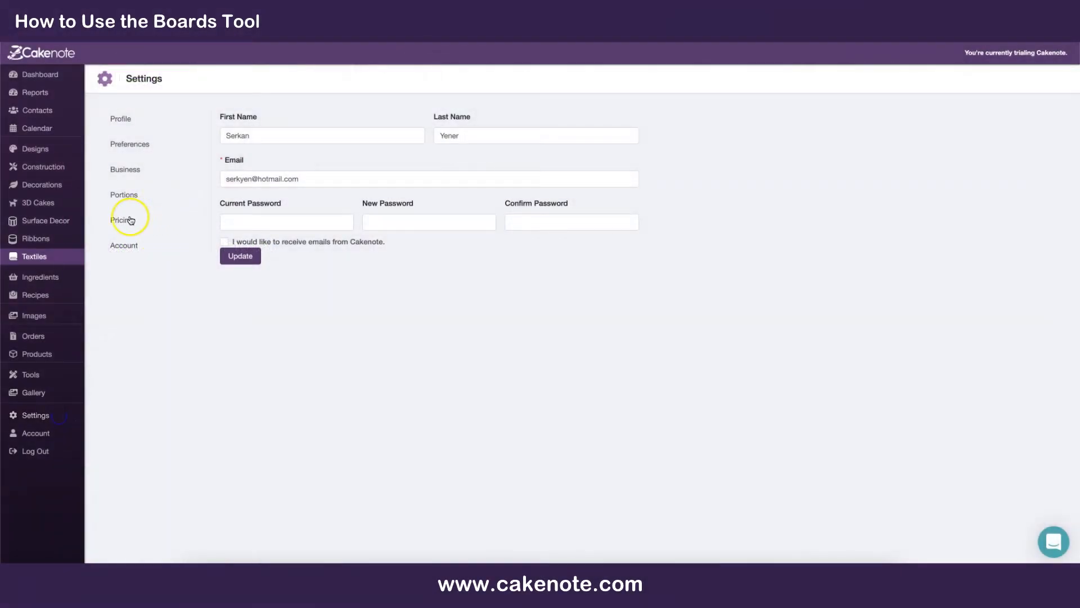
pyautogui.click(130, 220)
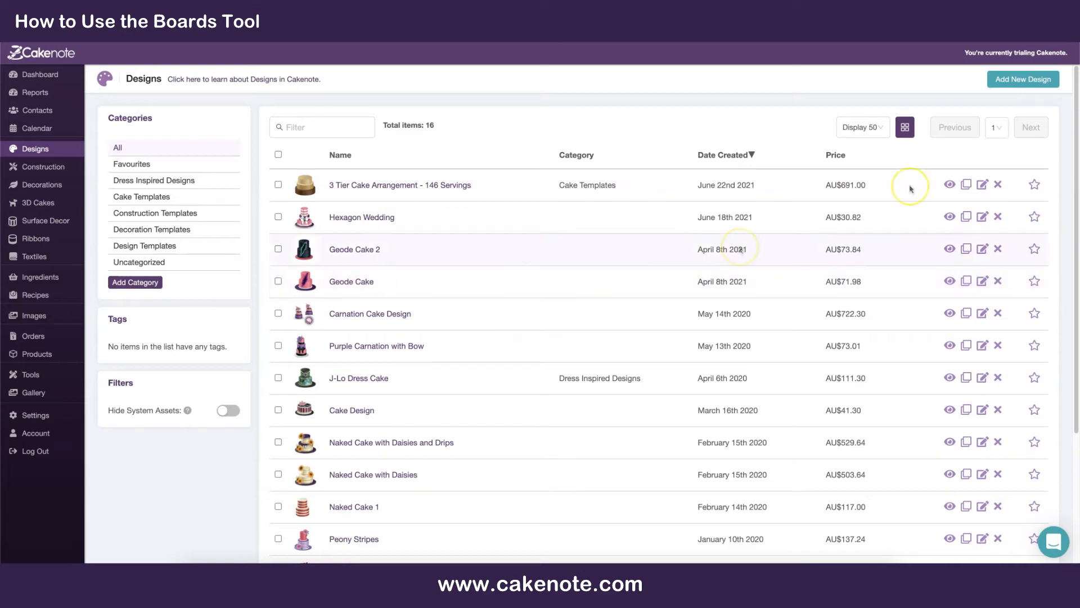
# Step: Start a new design and add Round Board (6-500) from the boards library in isometric view
pyautogui.click(1000, 82)
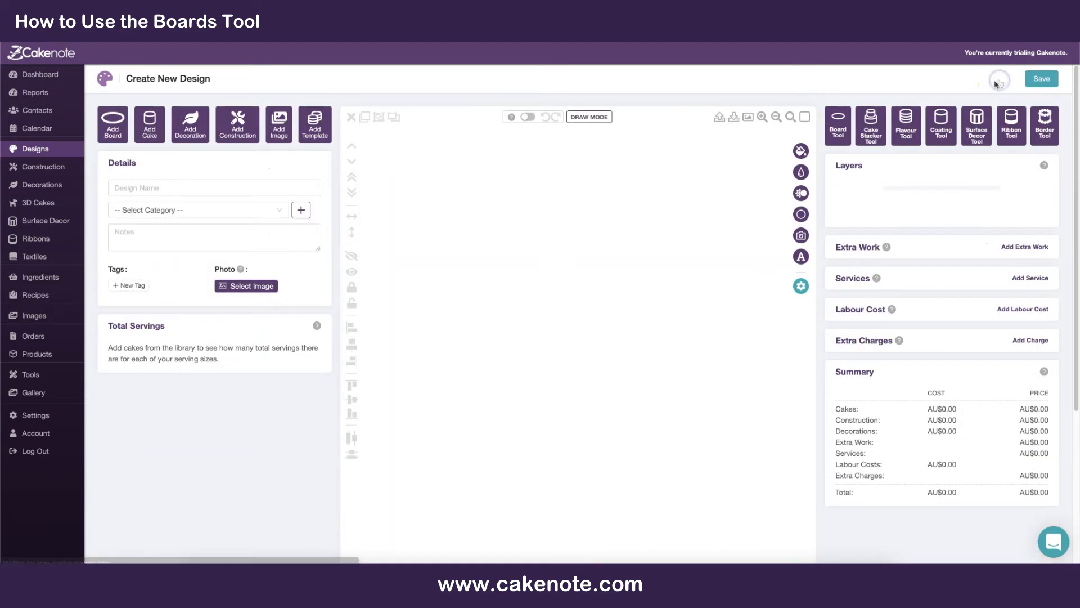
pyautogui.click(119, 130)
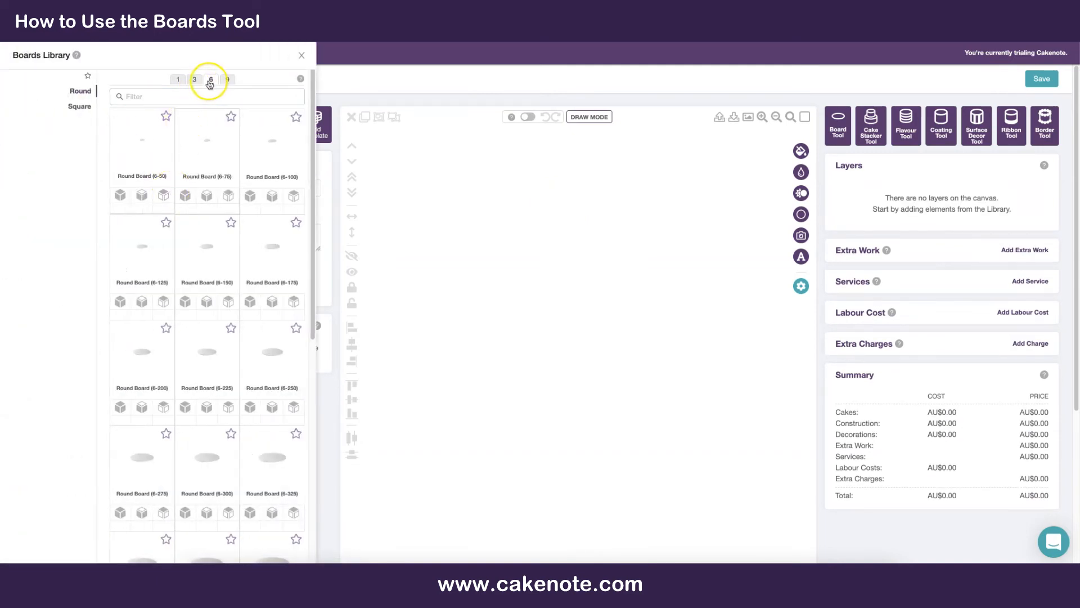
pyautogui.scroll(-2, 236, 371)
pyautogui.scroll(-5, 237, 374)
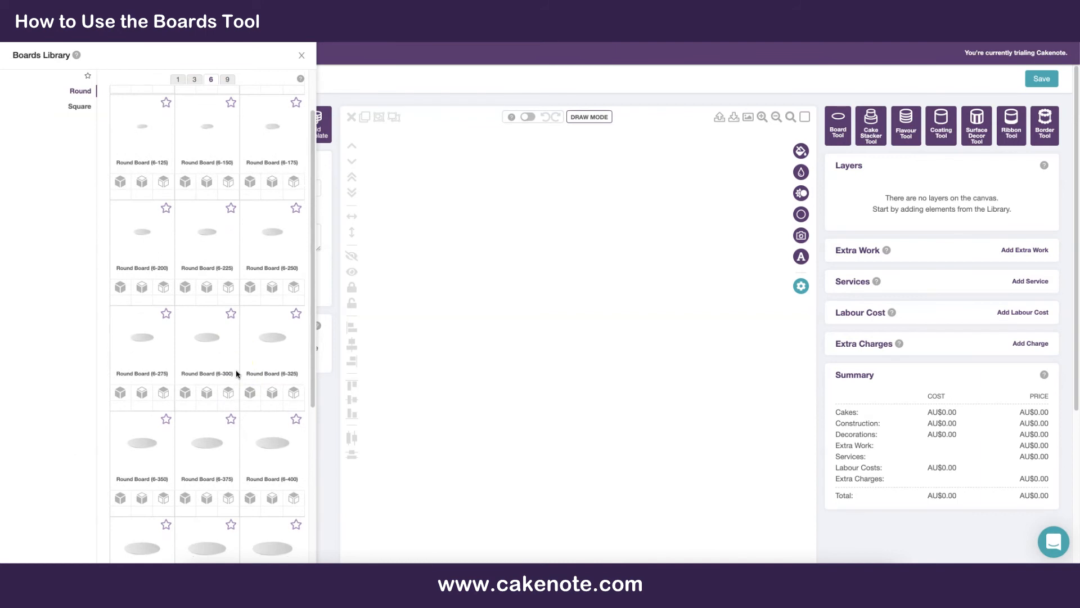
pyautogui.scroll(-1, 191, 387)
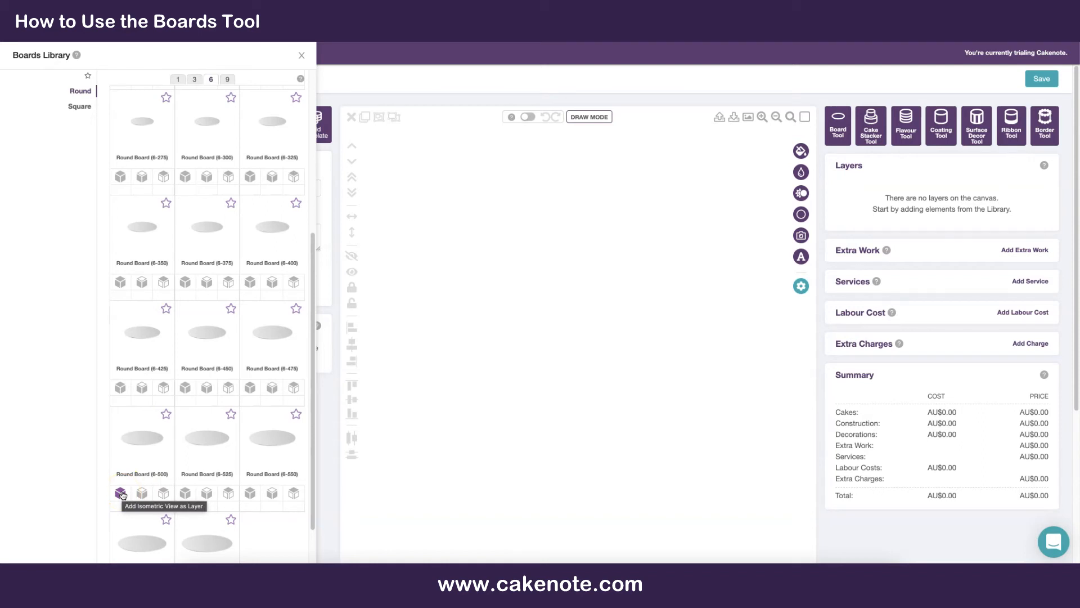
pyautogui.click(122, 493)
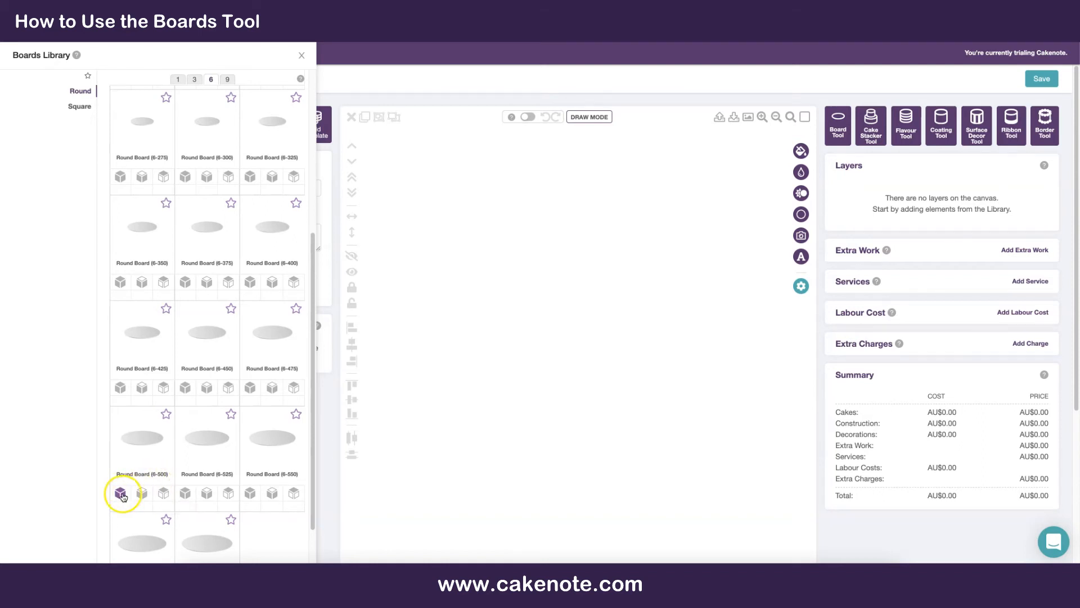
# Step: Position the round board around the lower middle of the canvas and close the boards library
pyautogui.moveTo(497, 202); pyautogui.dragTo(585, 373)
pyautogui.click(302, 55)
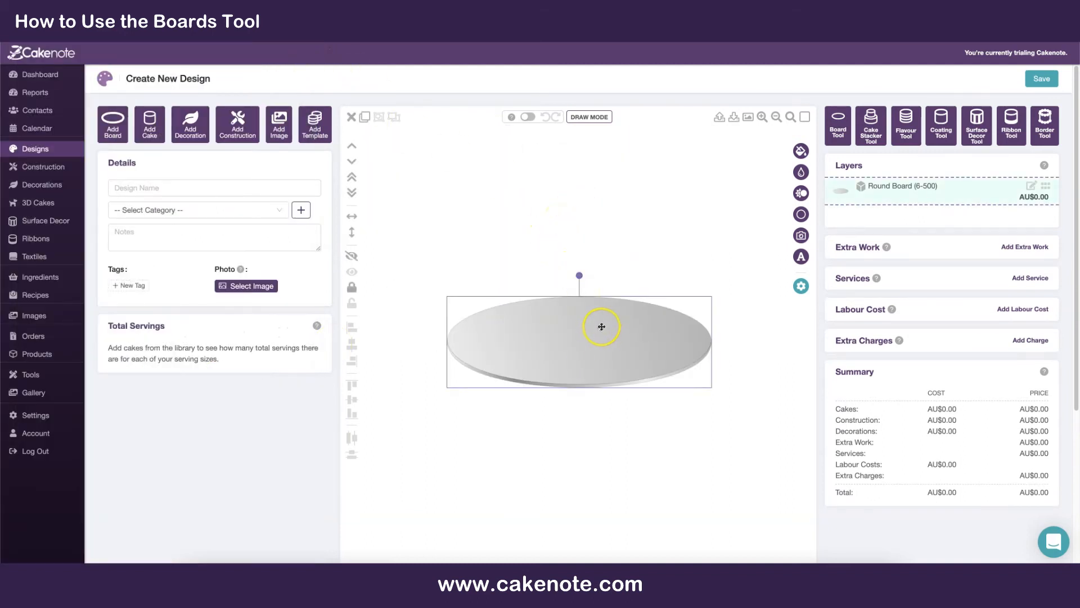
pyautogui.moveTo(602, 327); pyautogui.dragTo(602, 330)
# Step: Try to open the Board Tool with no board selected
pyautogui.click(838, 129)
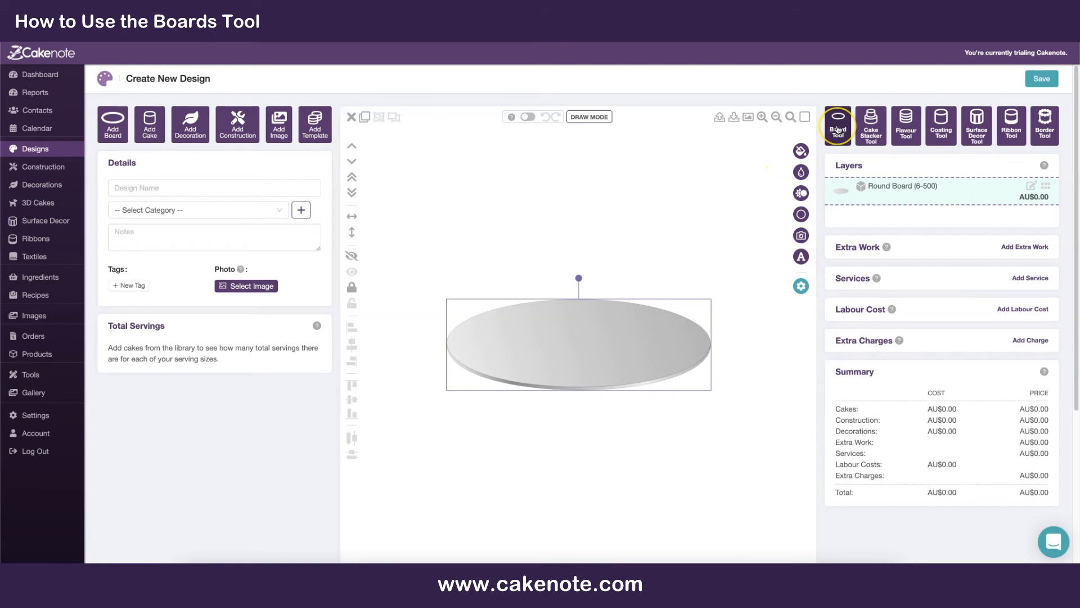
pyautogui.click(648, 285)
pyautogui.click(840, 134)
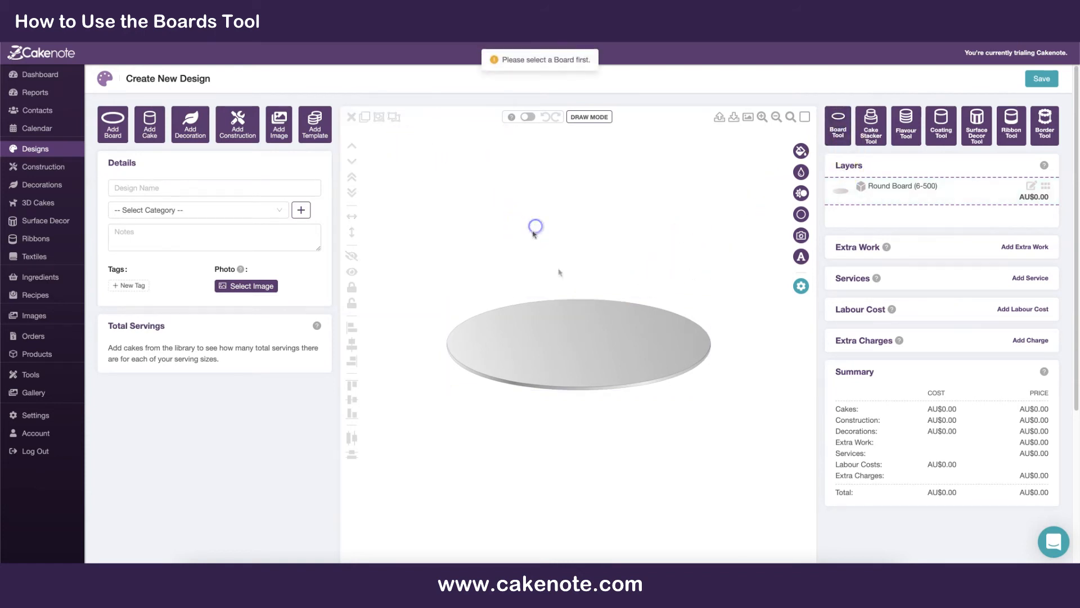
# Step: Open the Board Tool for the round board and set its board pricing to Board Price
pyautogui.click(603, 337)
pyautogui.click(838, 126)
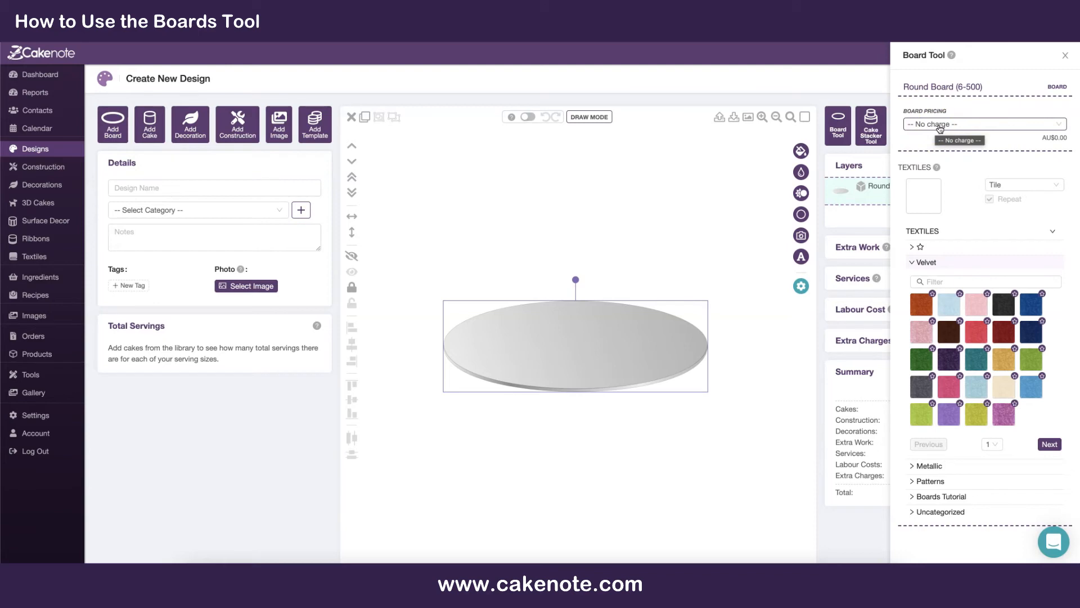
pyautogui.click(939, 127)
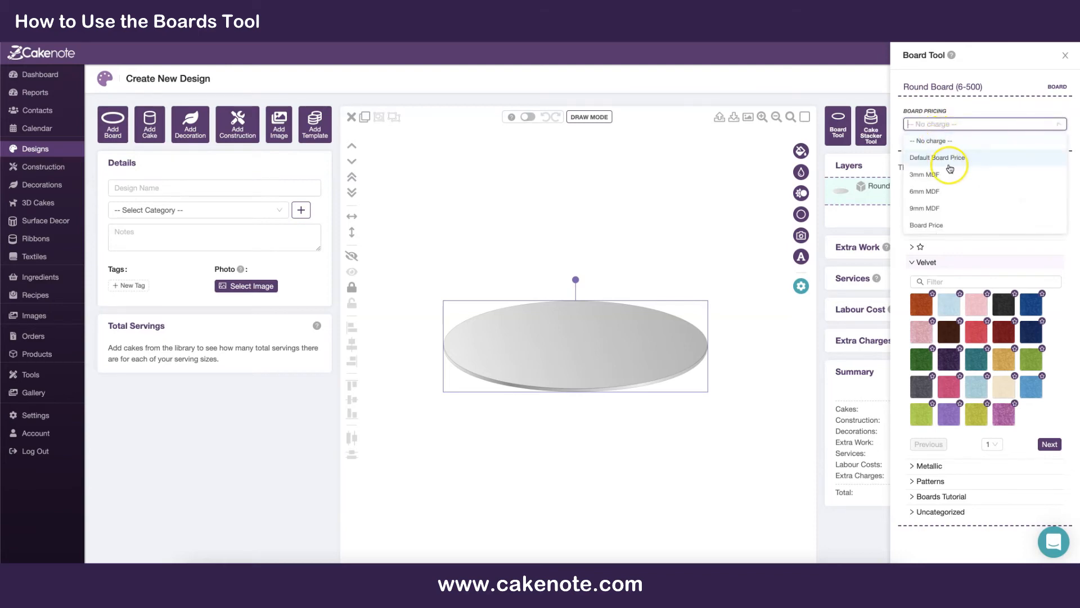
pyautogui.click(945, 224)
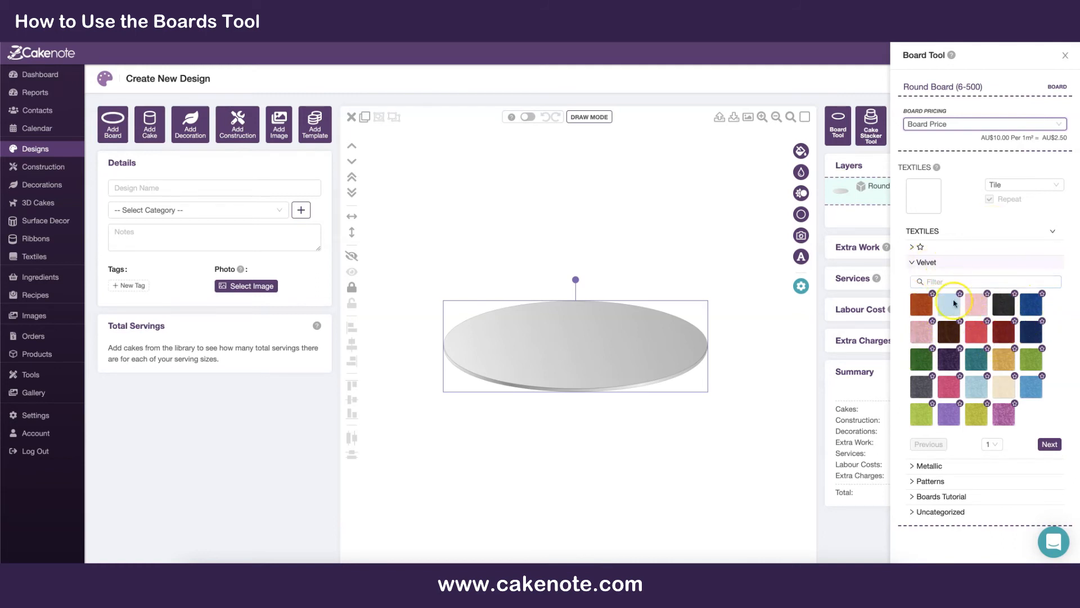
# Step: Apply the teal velvet textile to the board and replace it with Textile 1 from the Boards Tutorial category
pyautogui.click(977, 361)
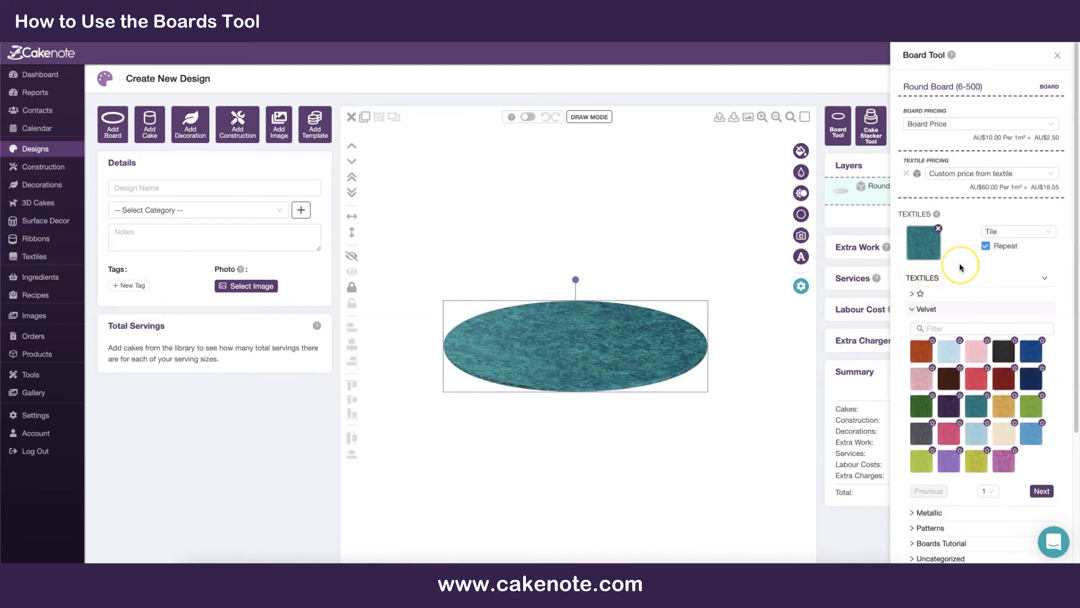
pyautogui.scroll(-1, 960, 267)
pyautogui.scroll(-5, 970, 327)
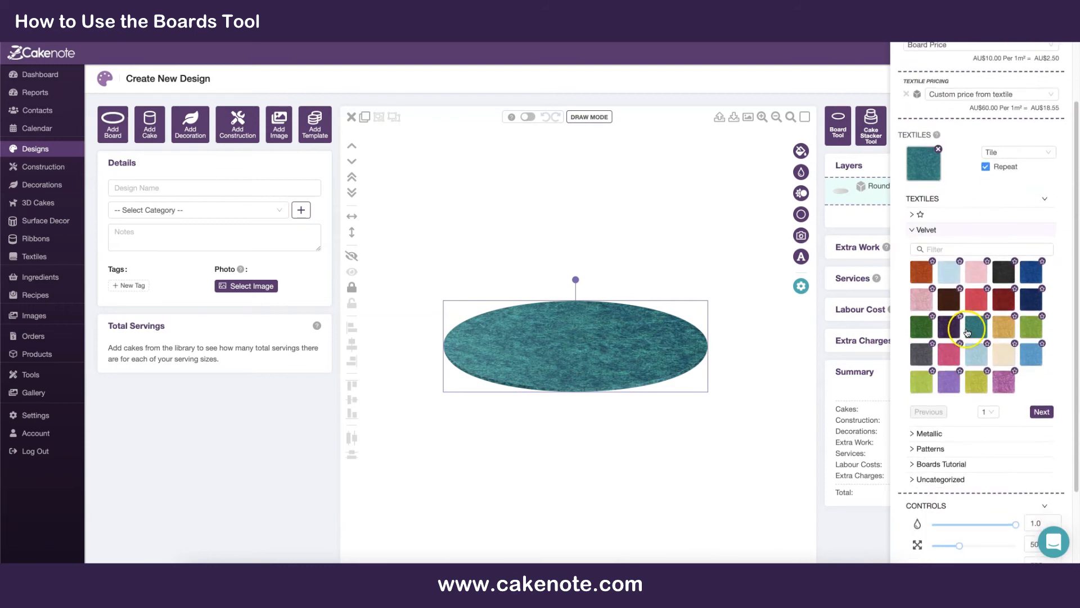
pyautogui.scroll(-1, 973, 360)
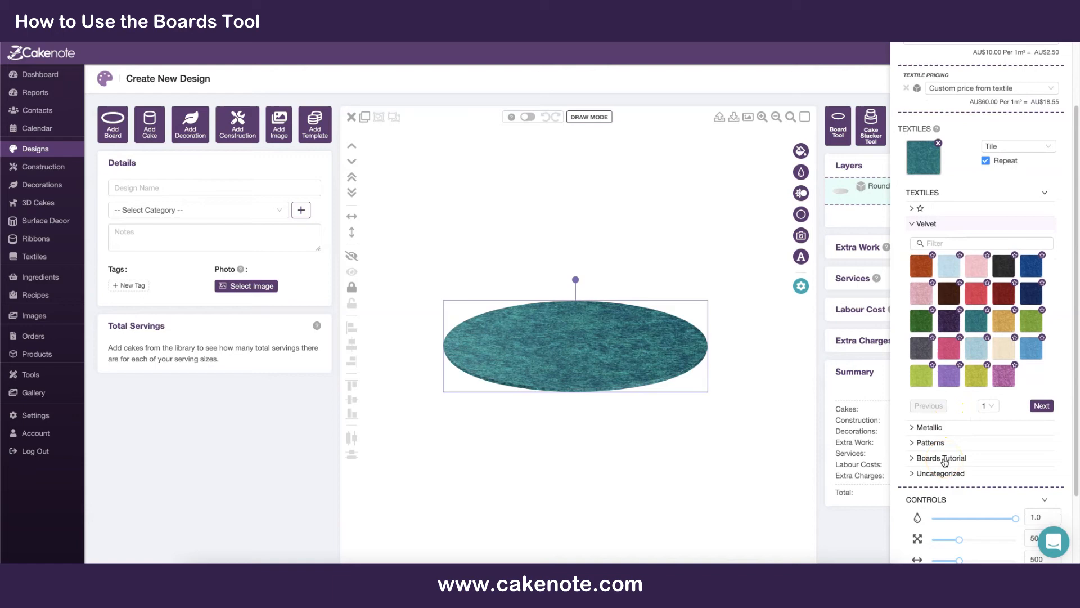
pyautogui.click(943, 458)
pyautogui.click(922, 317)
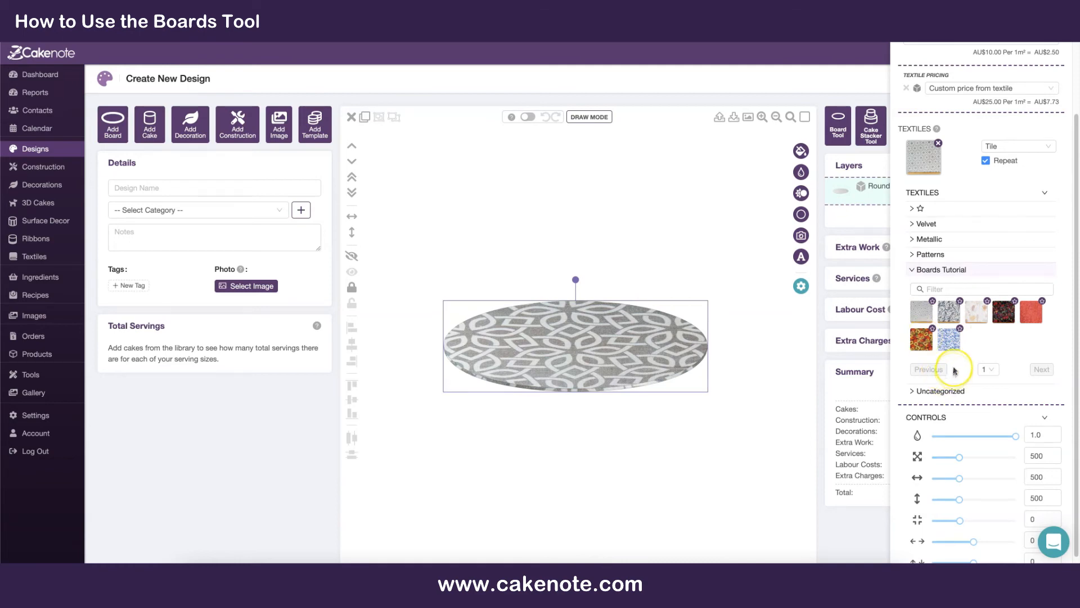
# Step: Scale the textile pattern on the board down to 440 and up to 670
pyautogui.scroll(-1, 976, 358)
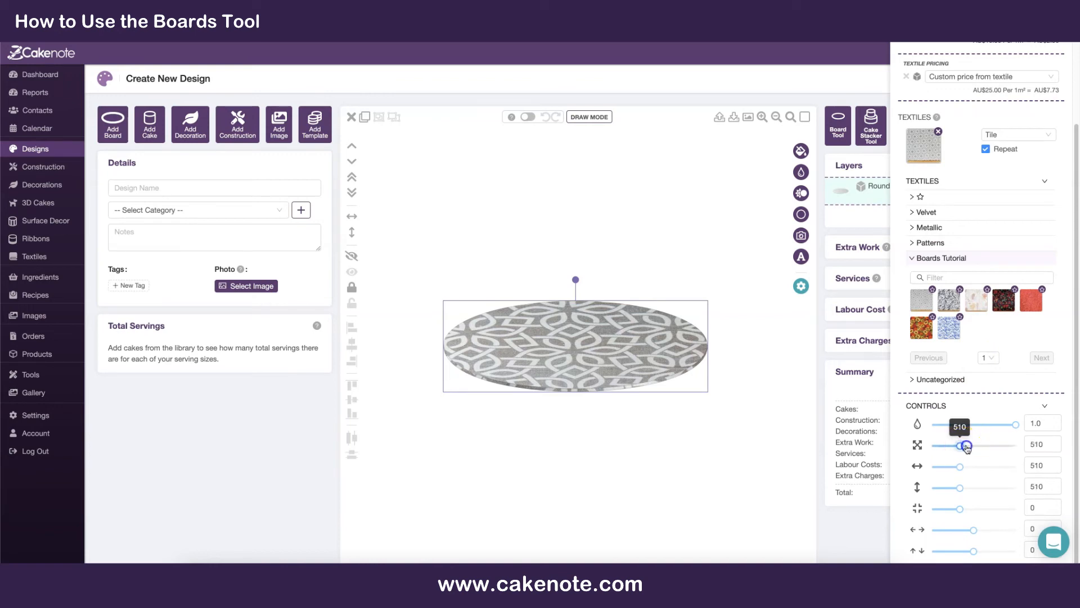
pyautogui.moveTo(972, 447); pyautogui.dragTo(956, 445)
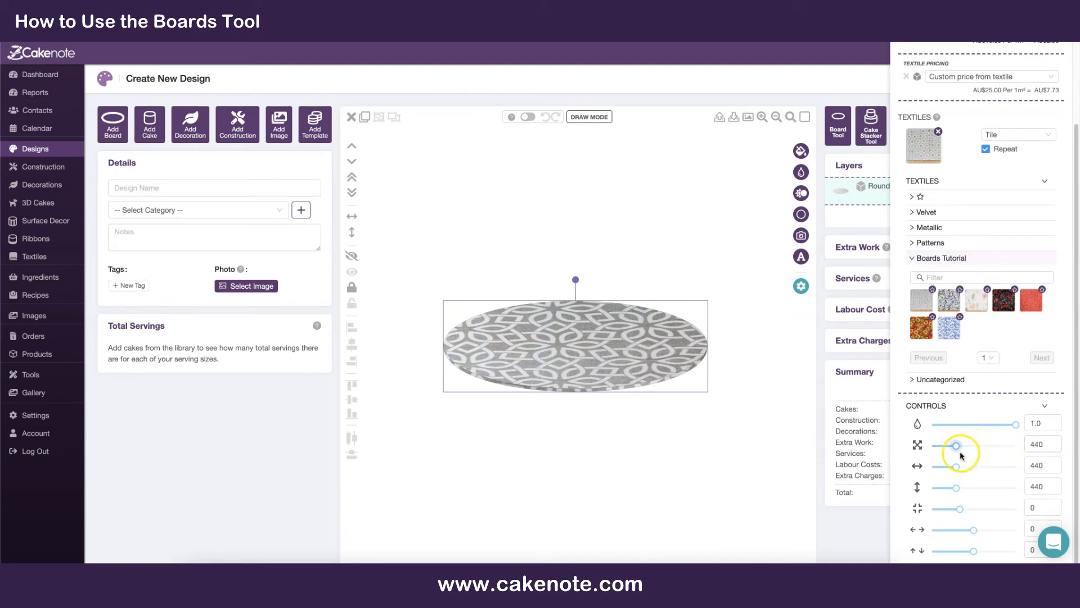
pyautogui.moveTo(969, 450); pyautogui.dragTo(968, 446)
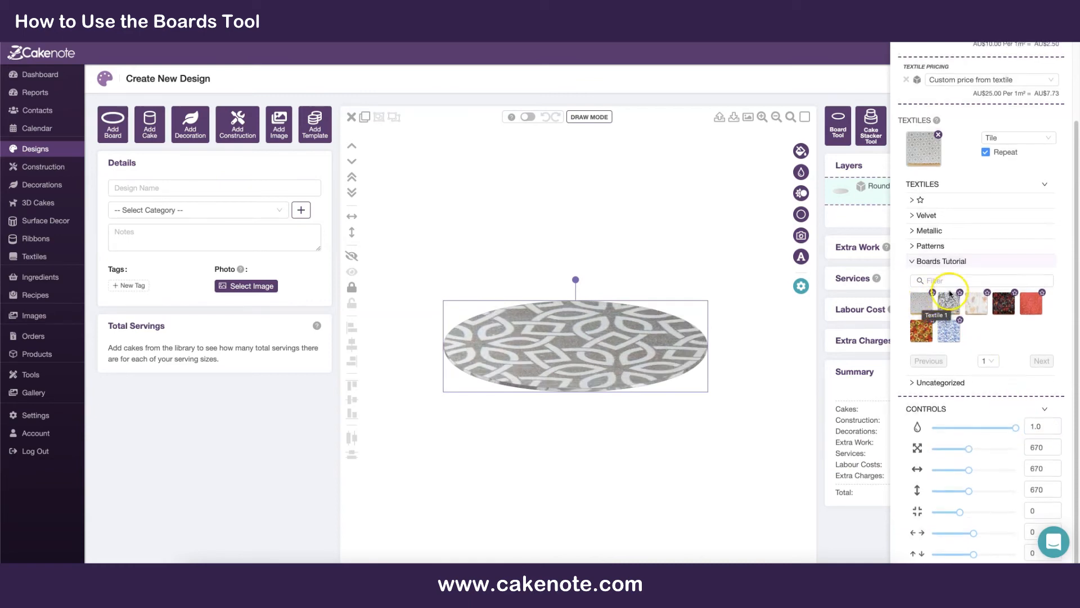
# Step: Try the dark floral and coral red Boards Tutorial textiles on the board, finishing with the pale botanical one
pyautogui.scroll(2, 947, 297)
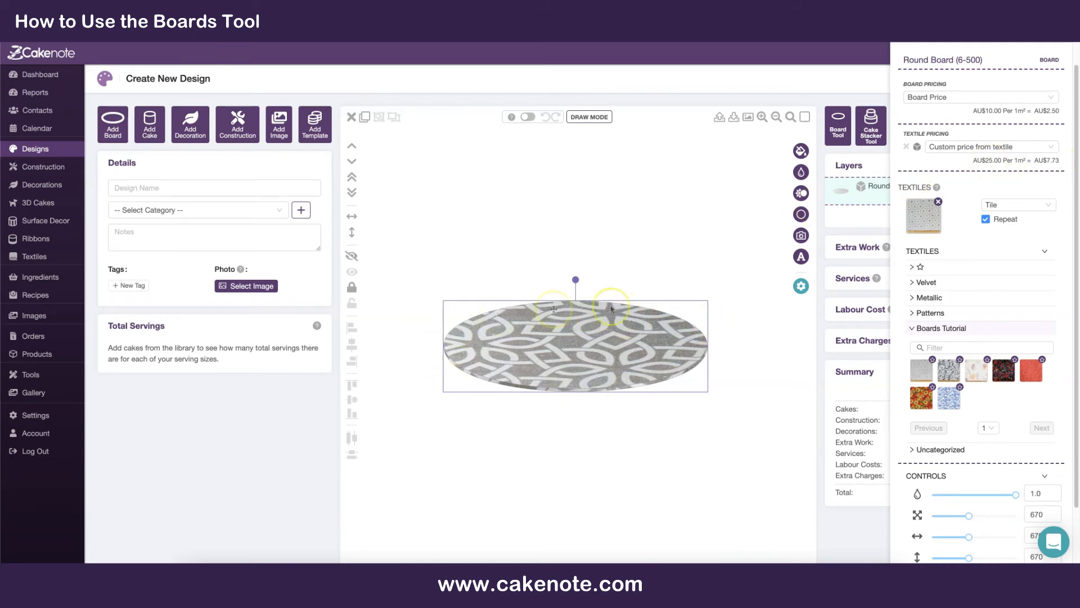
pyautogui.click(1003, 370)
pyautogui.click(1031, 370)
pyautogui.click(977, 371)
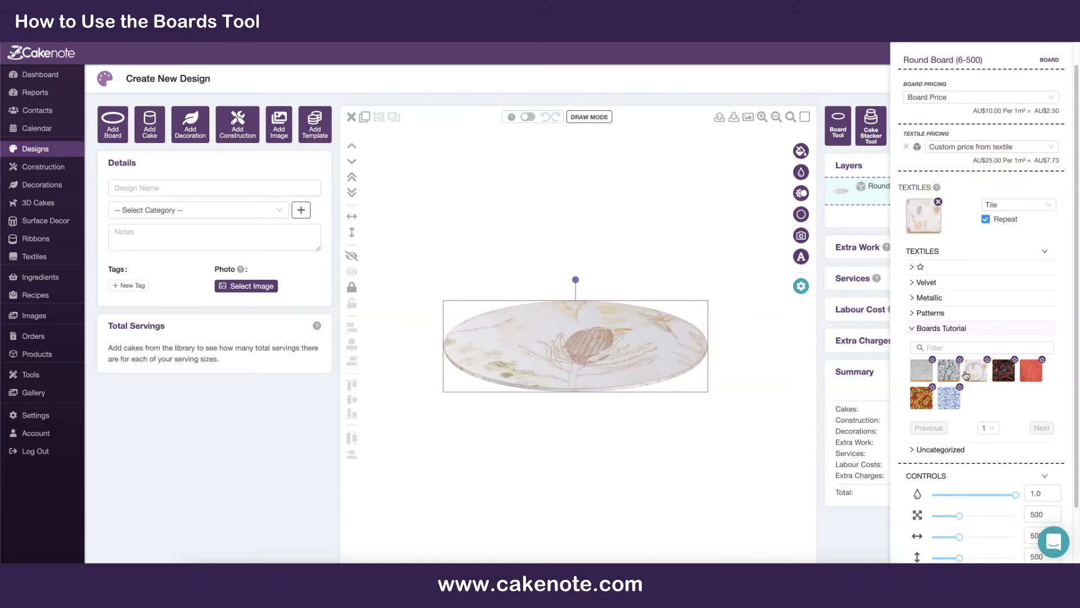
# Step: Try the dark blue, light blue and red-green patterned Boards Tutorial textiles on the board
pyautogui.click(949, 370)
pyautogui.click(948, 398)
pyautogui.click(921, 398)
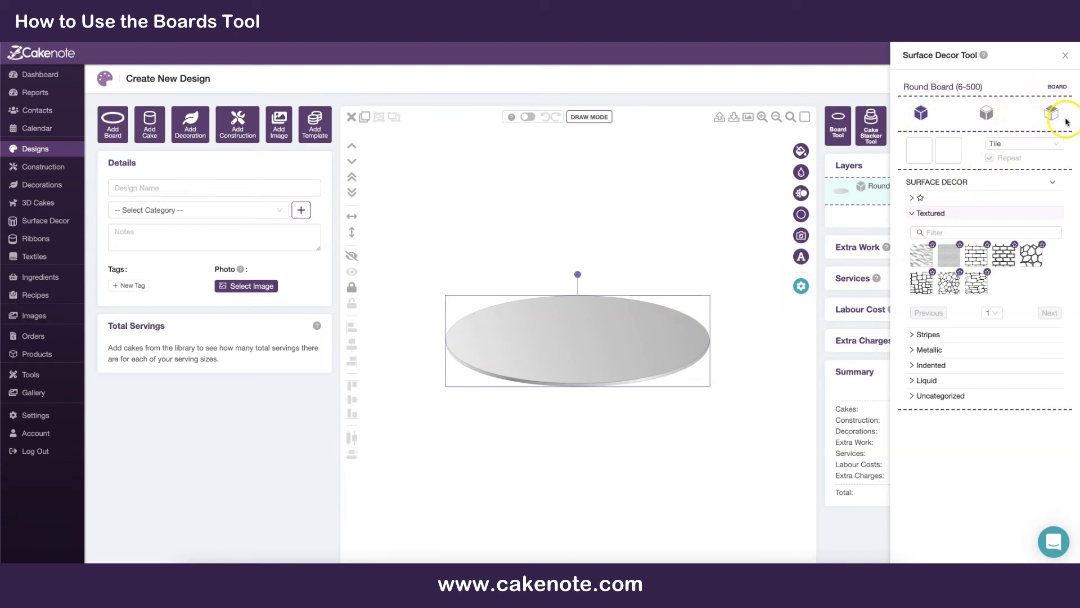
# Step: Apply the wavy Textured surface decor to the board's top surface only and set its opacity to 0.4
pyautogui.click(1053, 114)
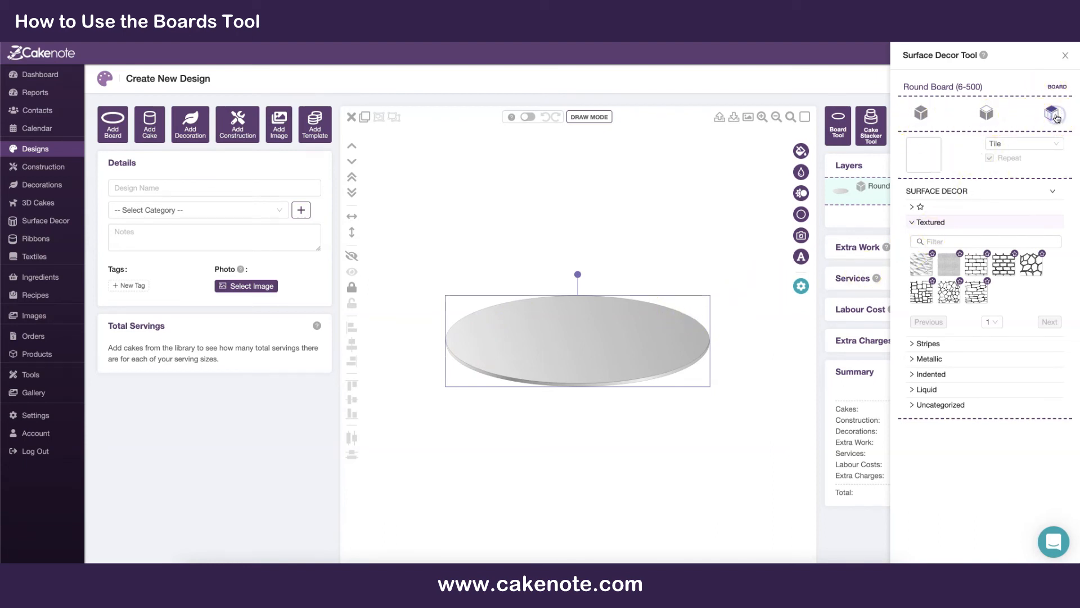
pyautogui.click(921, 268)
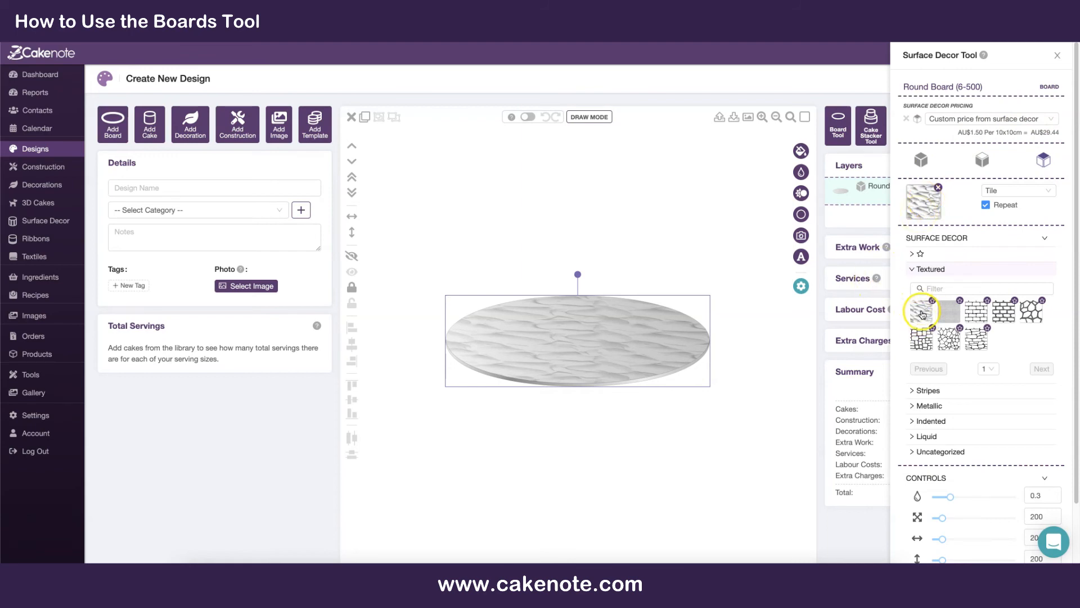
pyautogui.scroll(-1, 955, 362)
pyautogui.moveTo(951, 460); pyautogui.dragTo(960, 460)
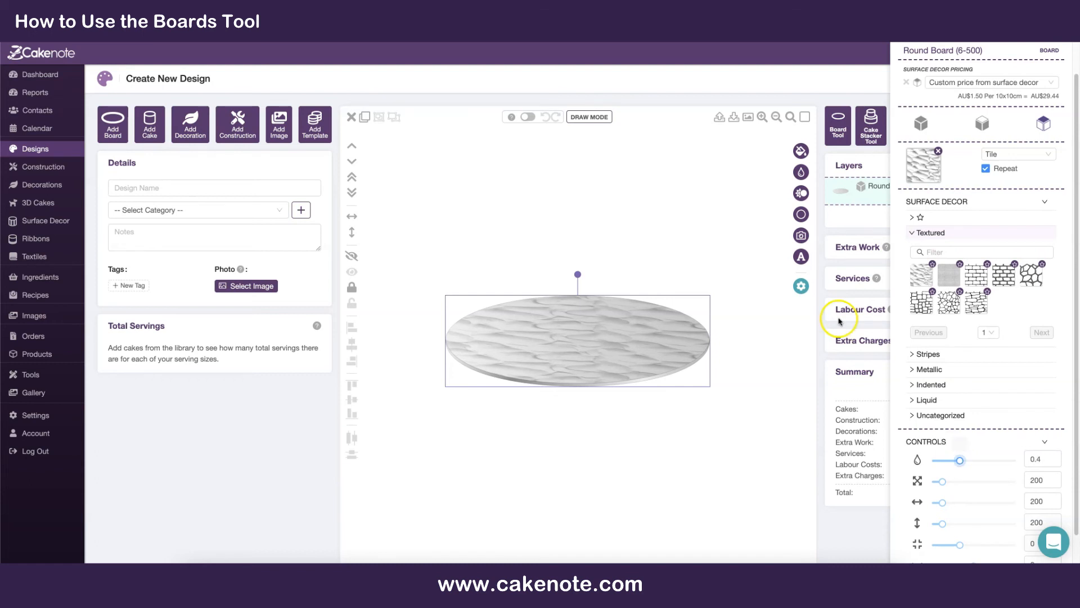
pyautogui.scroll(1, 948, 192)
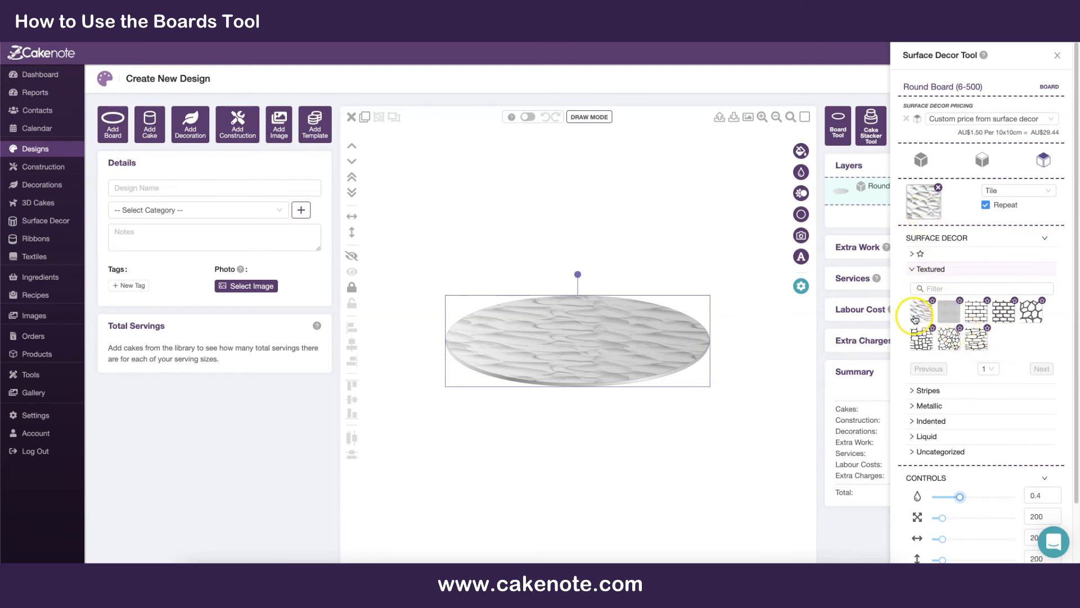
# Step: Try the brick surface decor on the board's top and recolour it red (RGB 216, 44, 44)
pyautogui.scroll(-1, 960, 379)
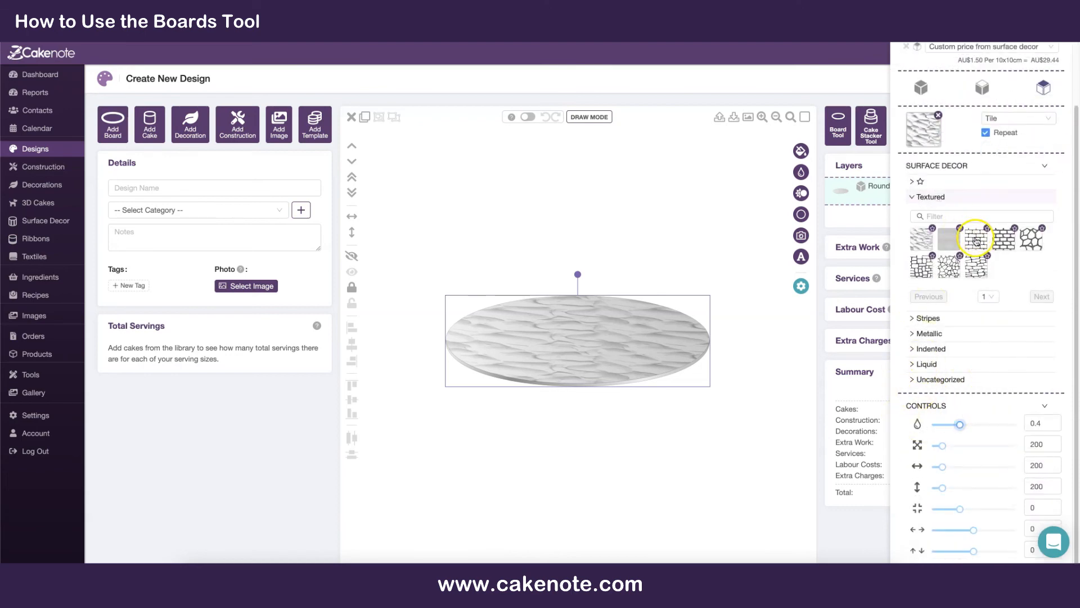
pyautogui.click(976, 241)
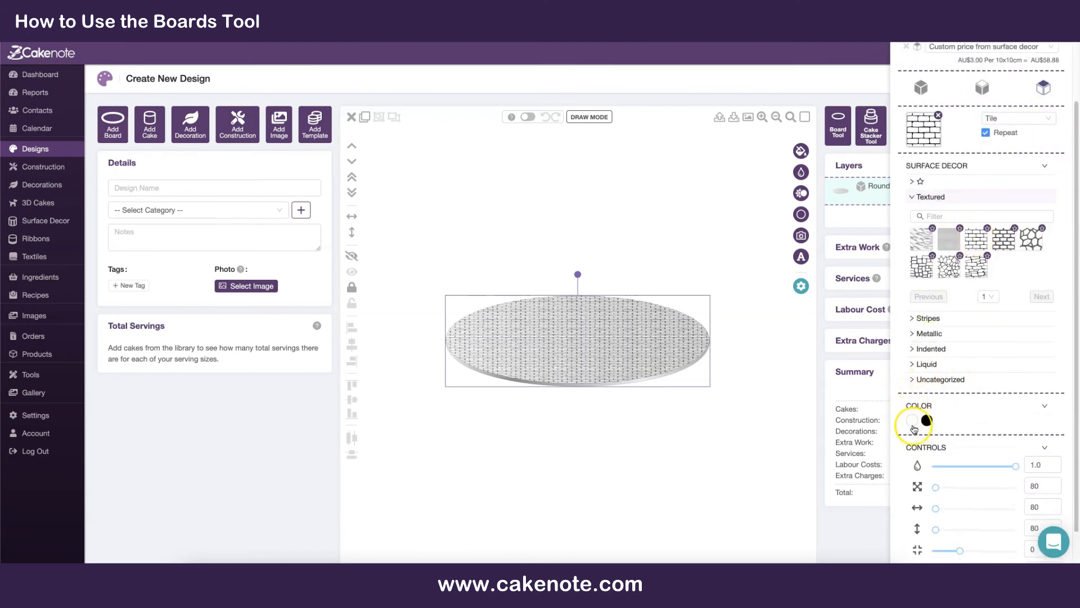
pyautogui.click(911, 420)
pyautogui.click(1003, 445)
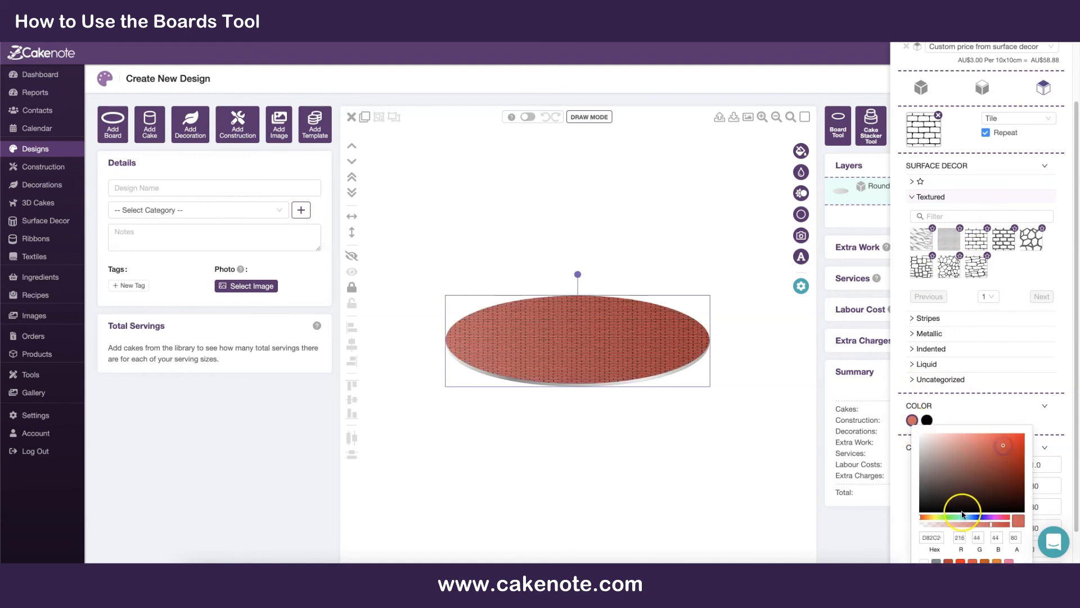
# Step: Reapply the wavy Textured surface decor to the board's top and close the Surface Decor Tool
pyautogui.click(922, 242)
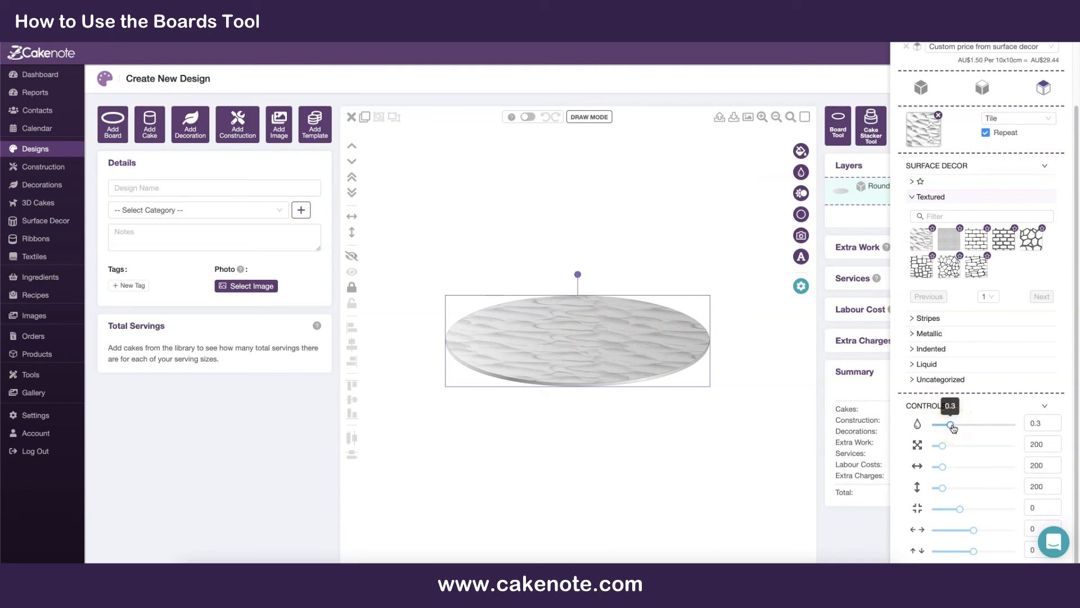
pyautogui.scroll(3, 948, 254)
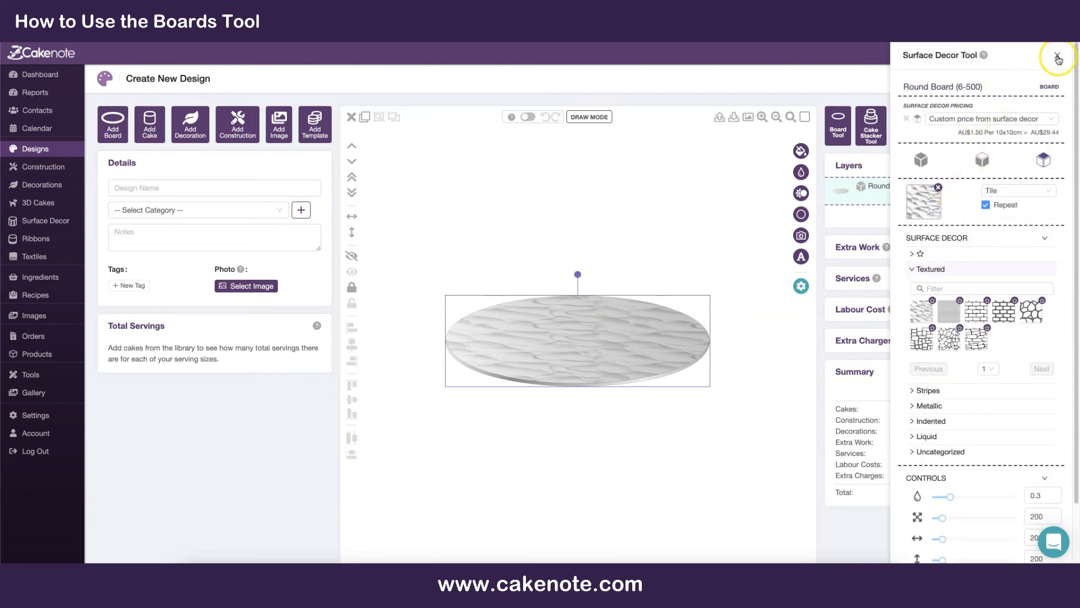
pyautogui.click(1058, 59)
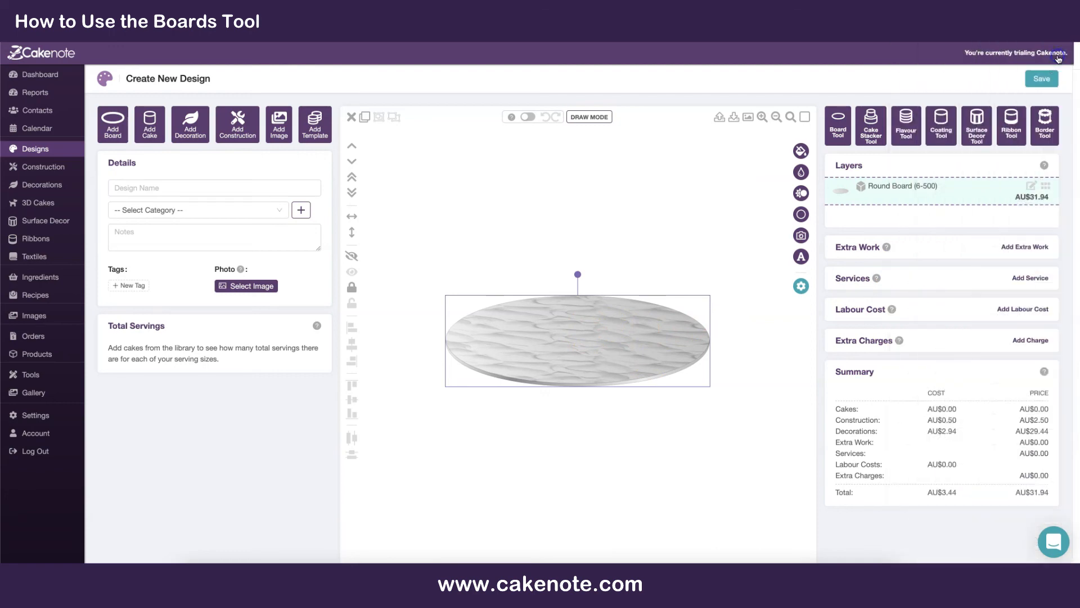
pyautogui.click(982, 134)
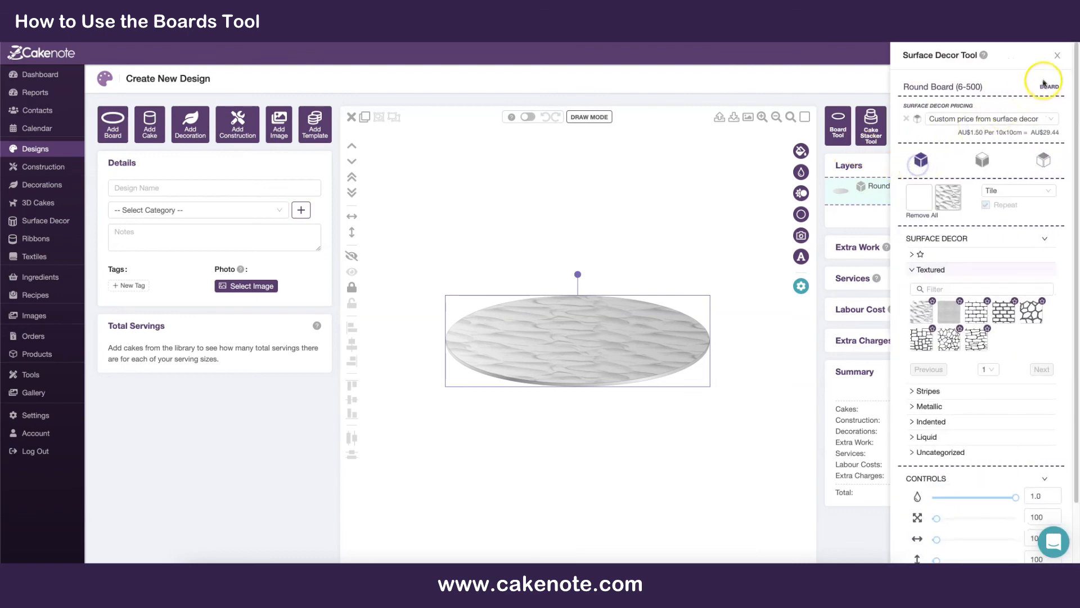
pyautogui.click(1056, 55)
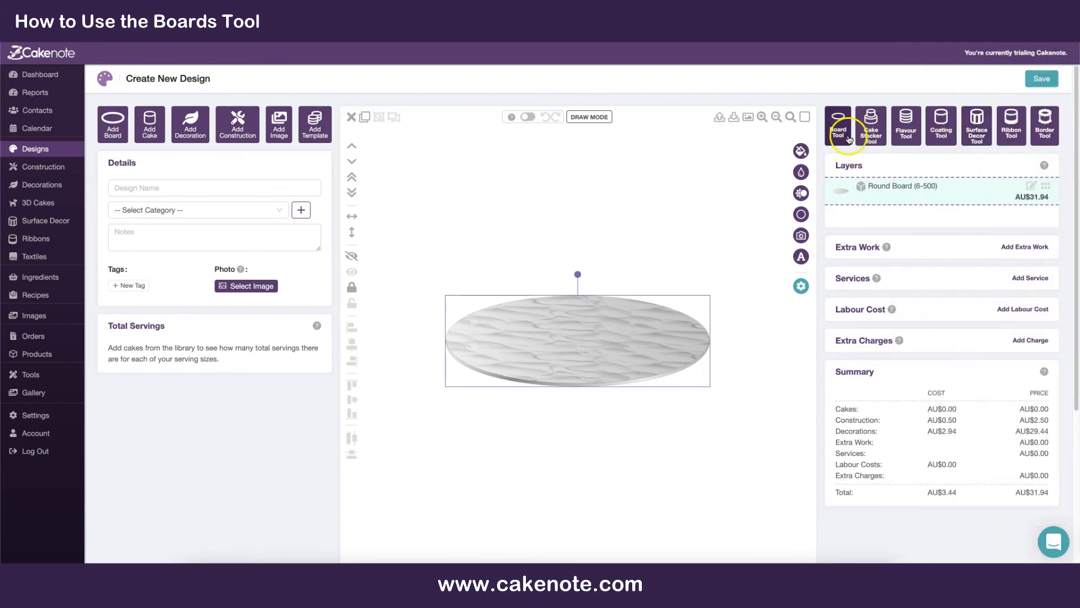
# Step: Fill the whole board with flat blue 2980B9 and fine-tune the shade
pyautogui.click(801, 151)
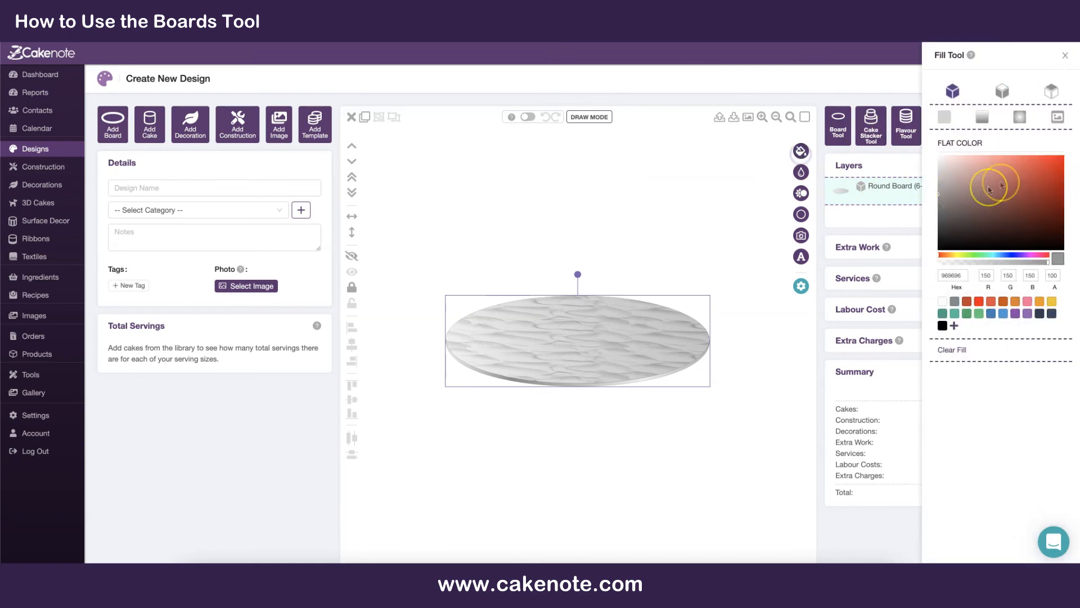
pyautogui.click(991, 316)
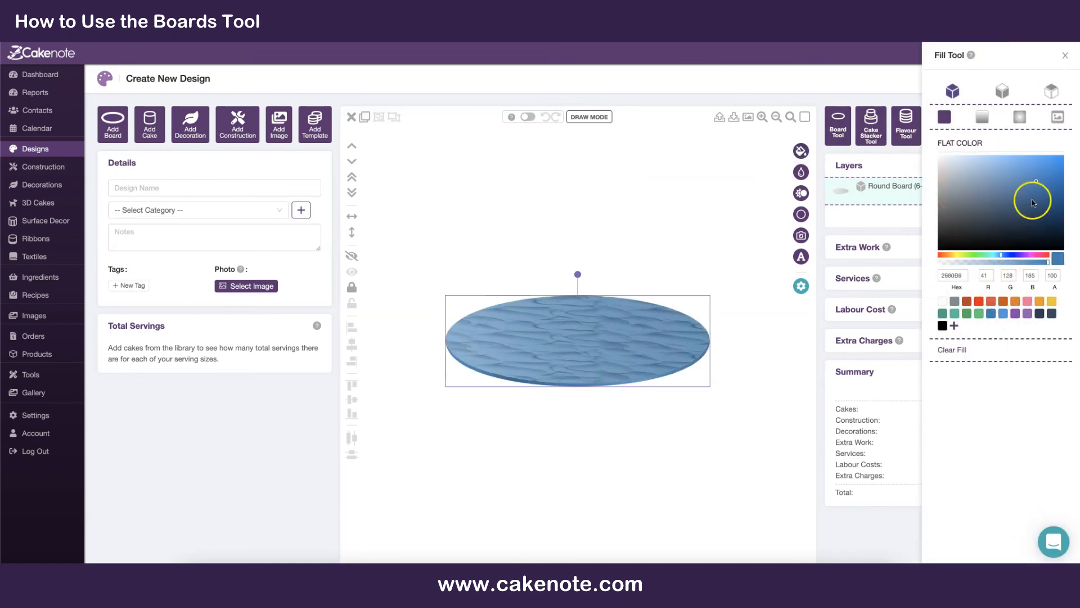
pyautogui.moveTo(1033, 202); pyautogui.dragTo(1041, 204)
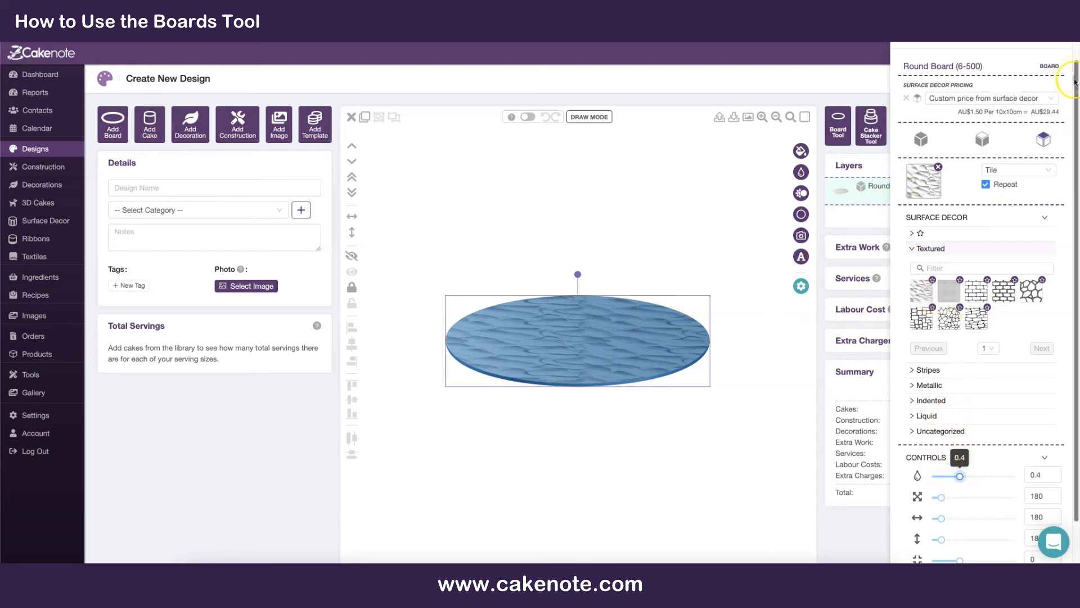
# Step: Leave the decor and fill settings, select the board and move it slightly on the canvas
pyautogui.click(736, 143)
pyautogui.click(646, 339)
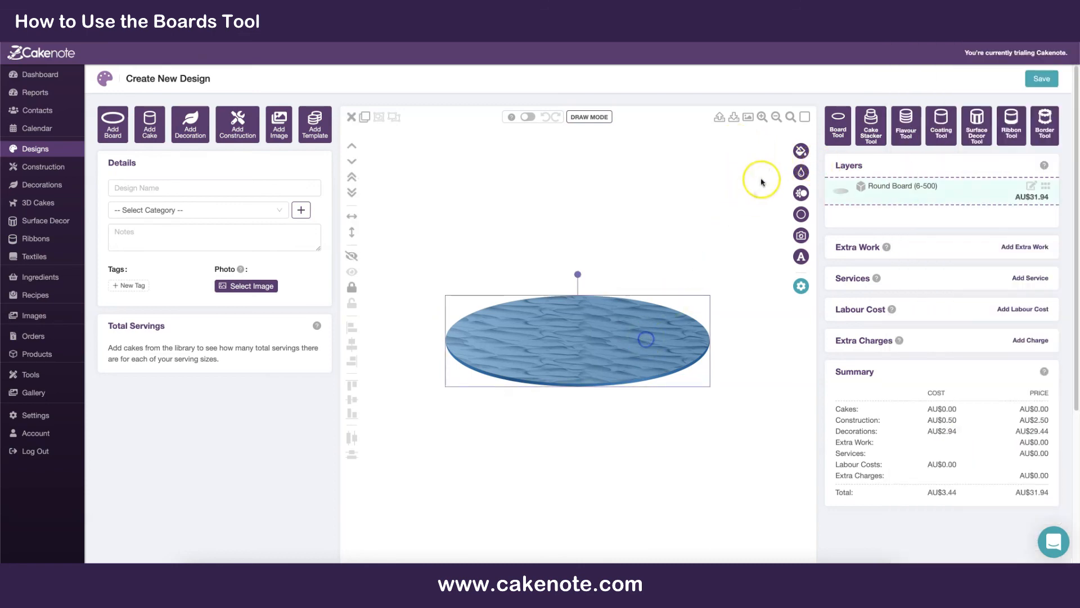
pyautogui.click(801, 151)
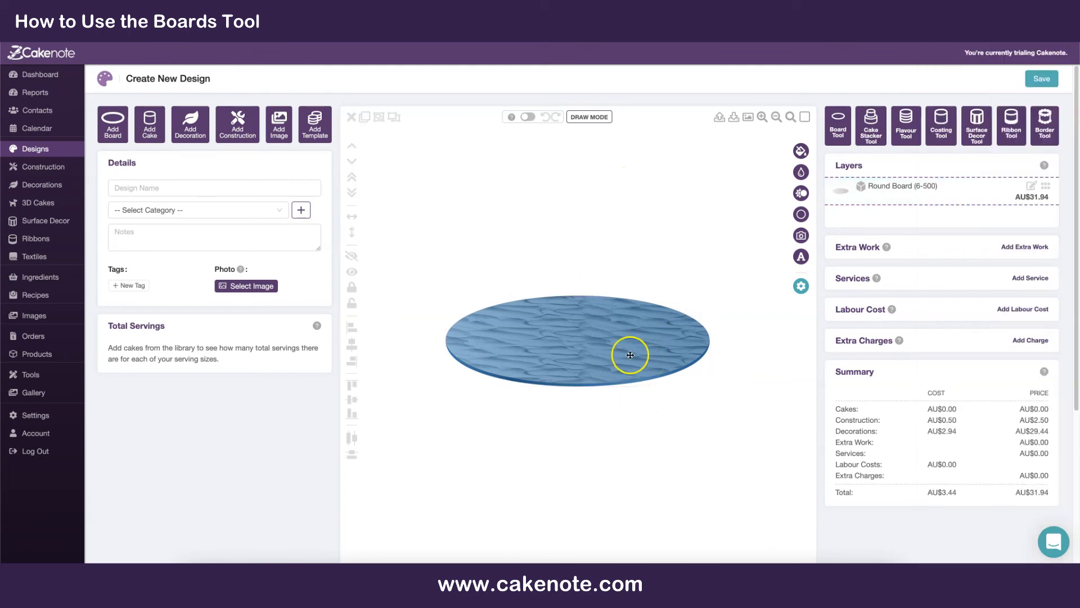
pyautogui.click(629, 355)
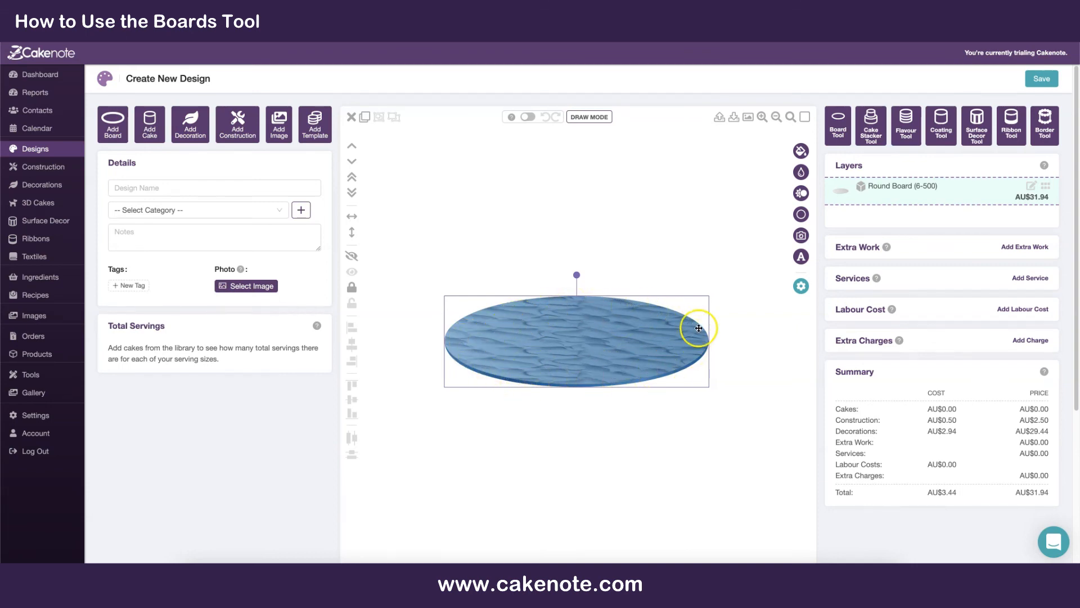
pyautogui.moveTo(680, 328); pyautogui.dragTo(652, 332)
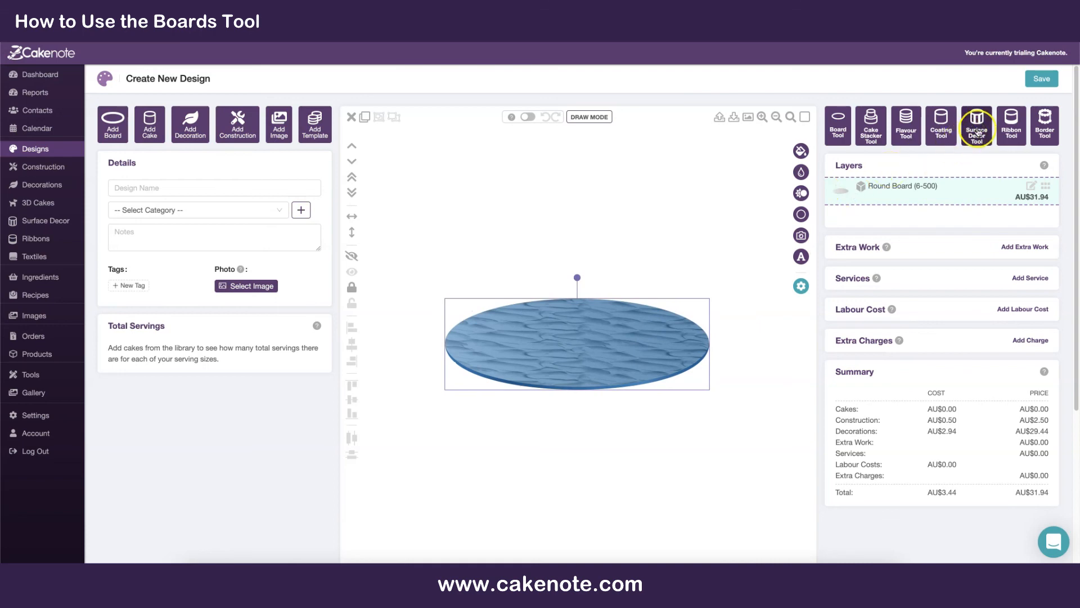
# Step: Add a 6mm ribbon around the board's edge and colour it pink FF6E96
pyautogui.click(1011, 125)
pyautogui.click(967, 112)
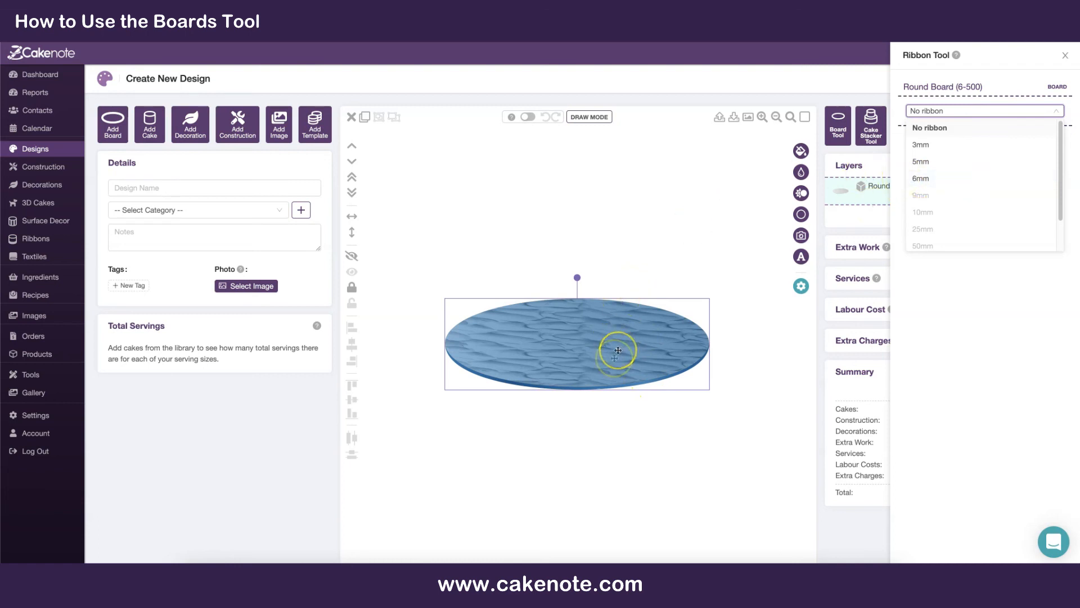
pyautogui.click(938, 179)
pyautogui.click(1060, 249)
pyautogui.click(996, 400)
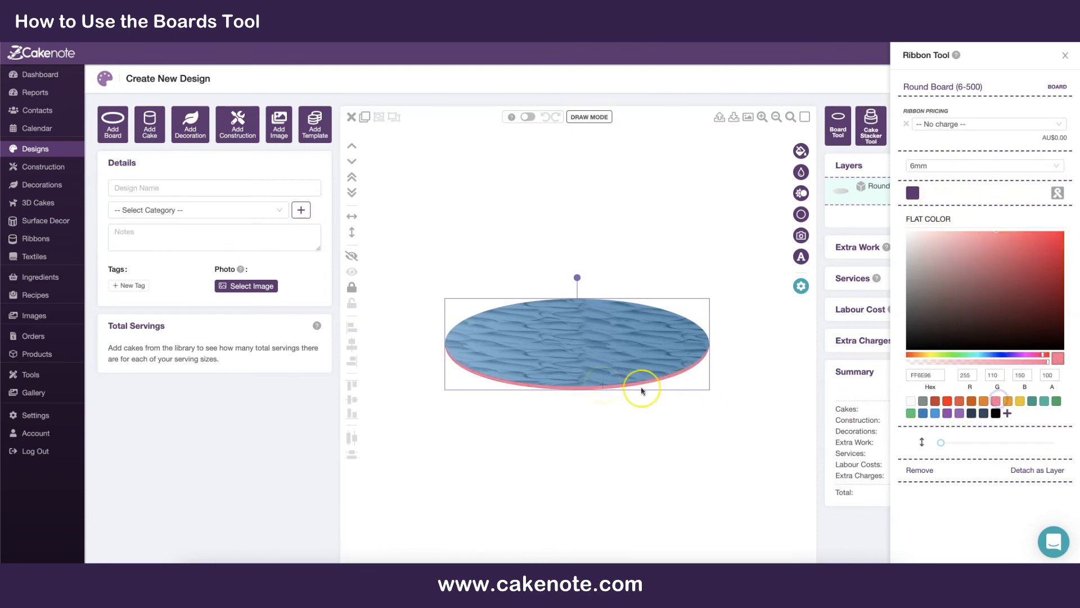
# Step: Try red and teal on the board's ribbon, finish with purple 9B59B6 and close the Ribbon Tool
pyautogui.click(947, 402)
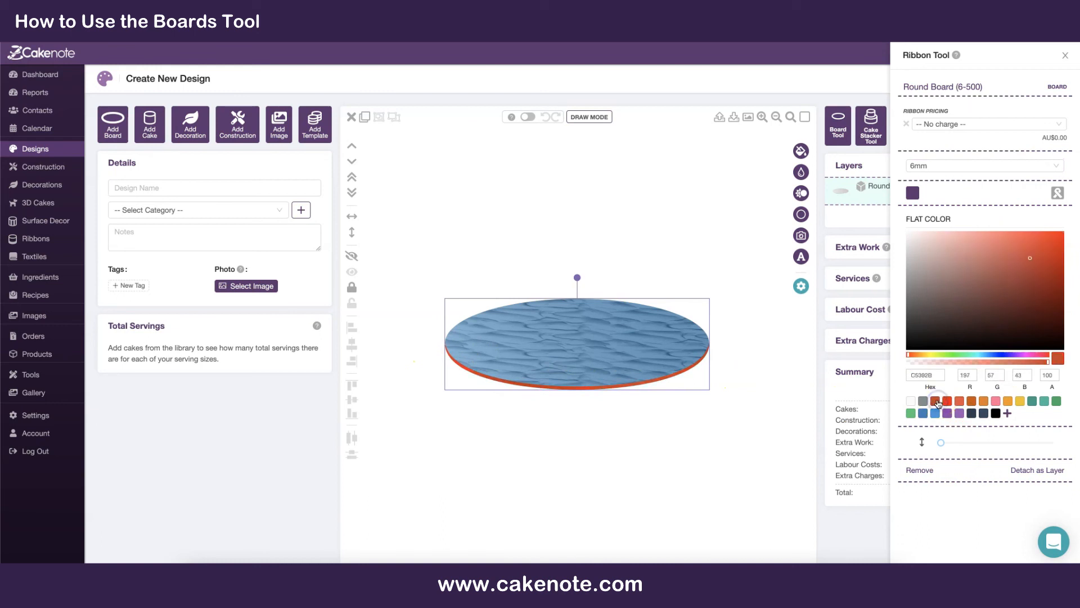
pyautogui.click(1037, 402)
pyautogui.click(959, 413)
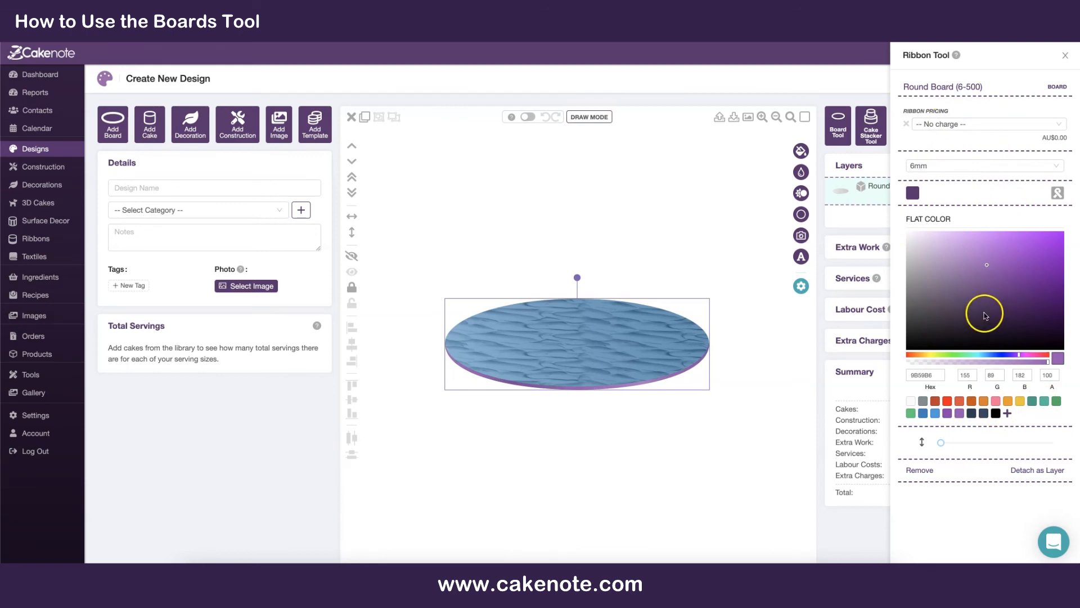
pyautogui.click(436, 198)
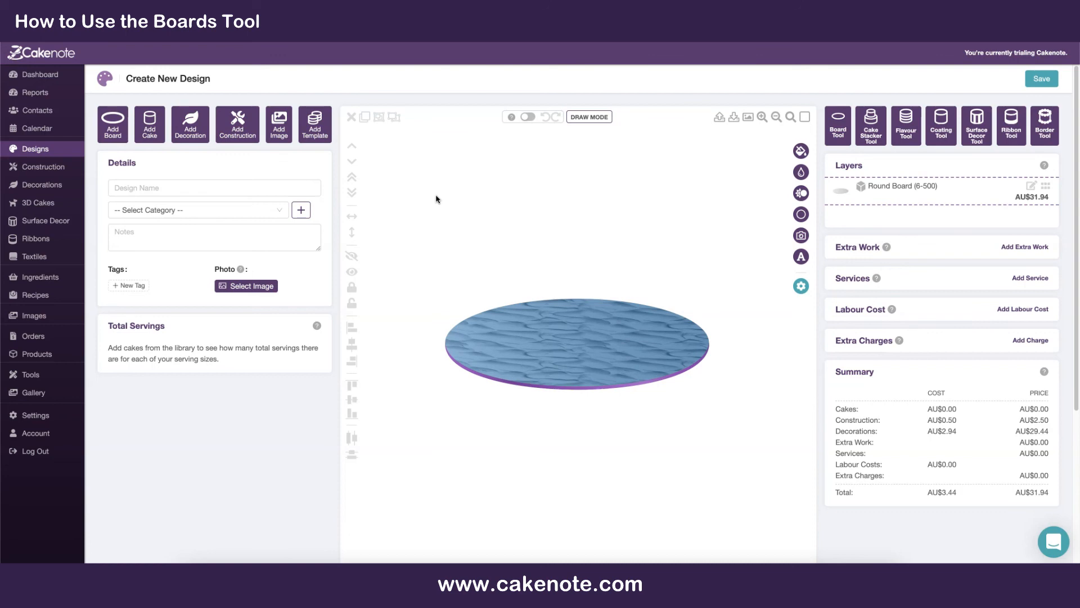